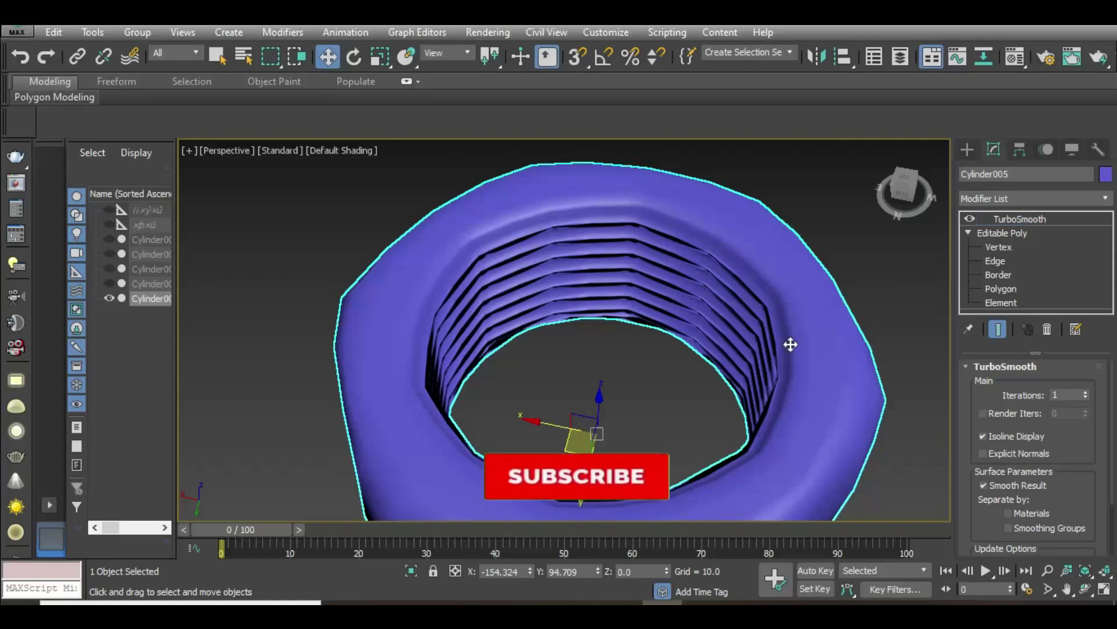
Create a six-sided cylinder with radius 10 and height 6.
left_click(971, 149)
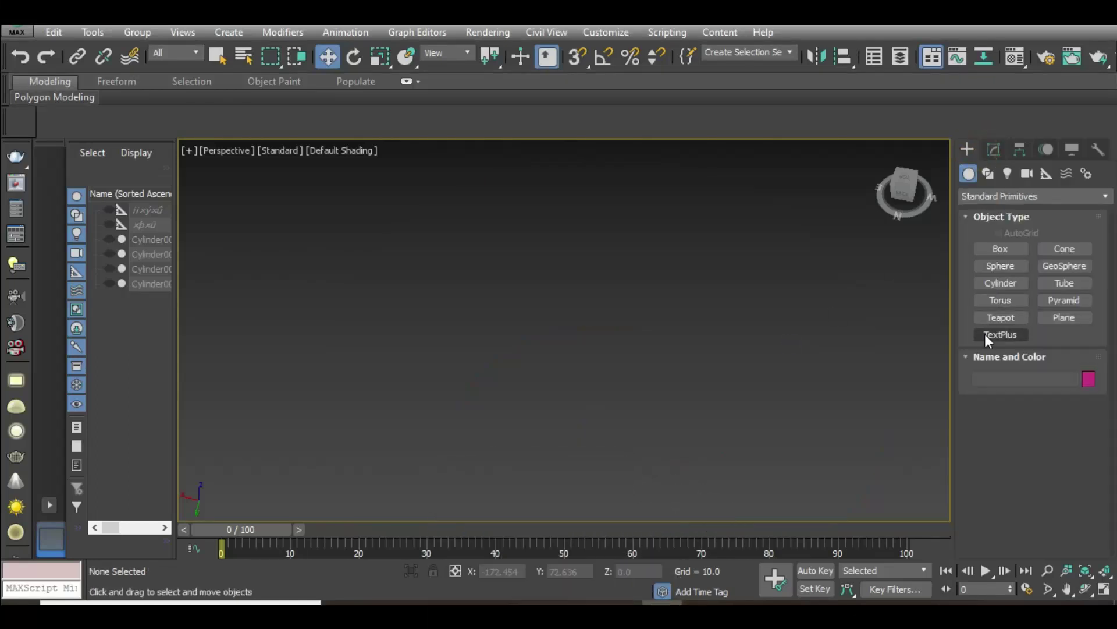
left_click(985, 281)
left_click_drag(572, 358, 573, 360)
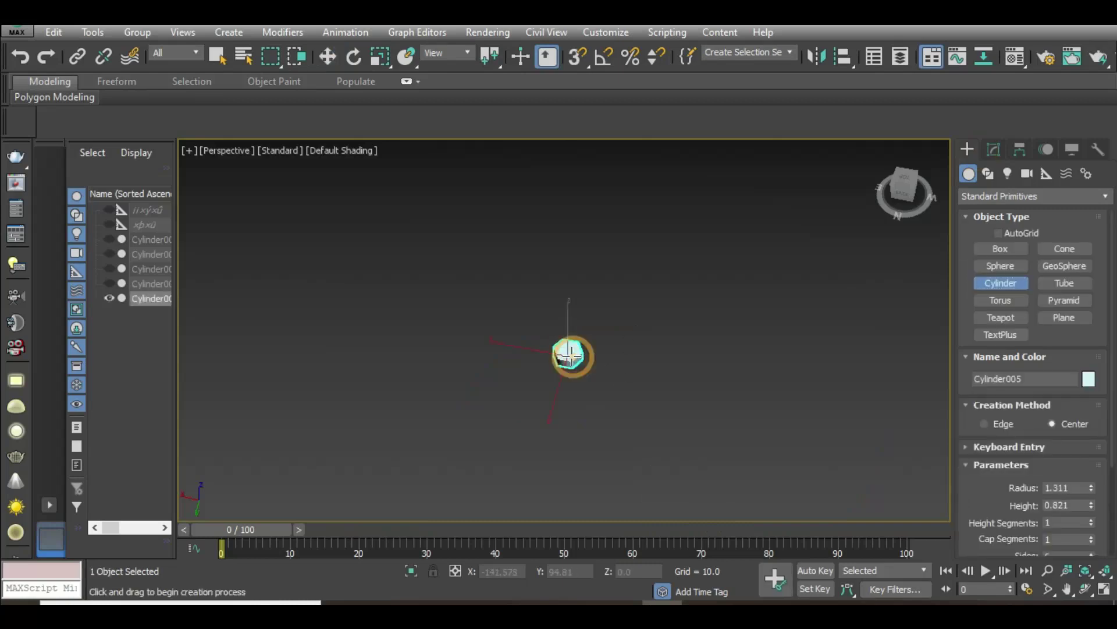
key("z")
double_click(1081, 488)
type("10")
key("Tab")
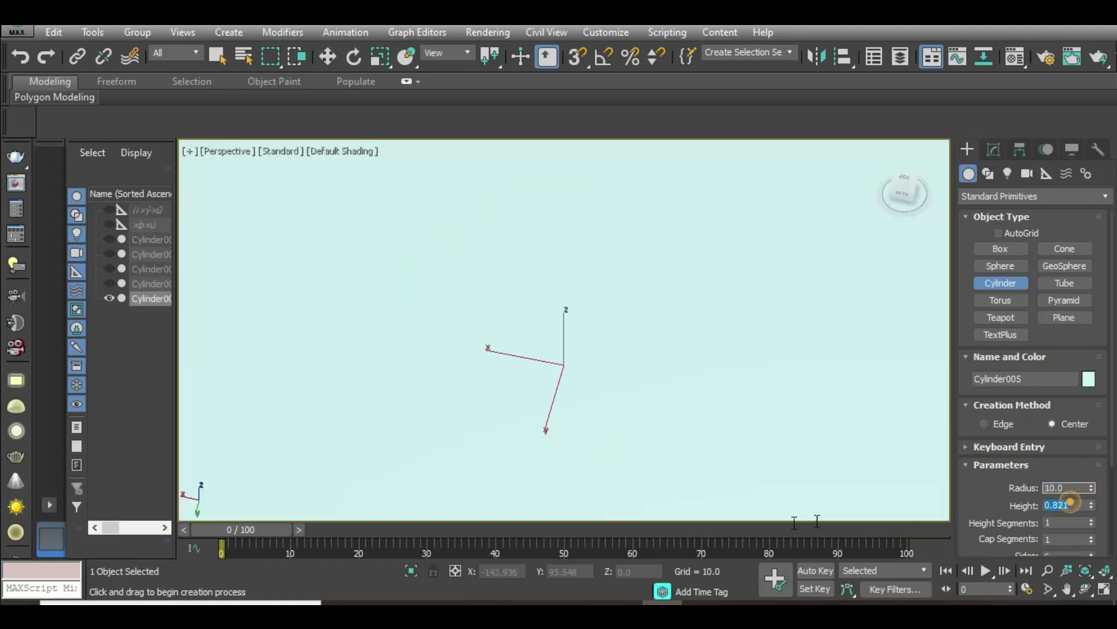
type("6")
key("Return")
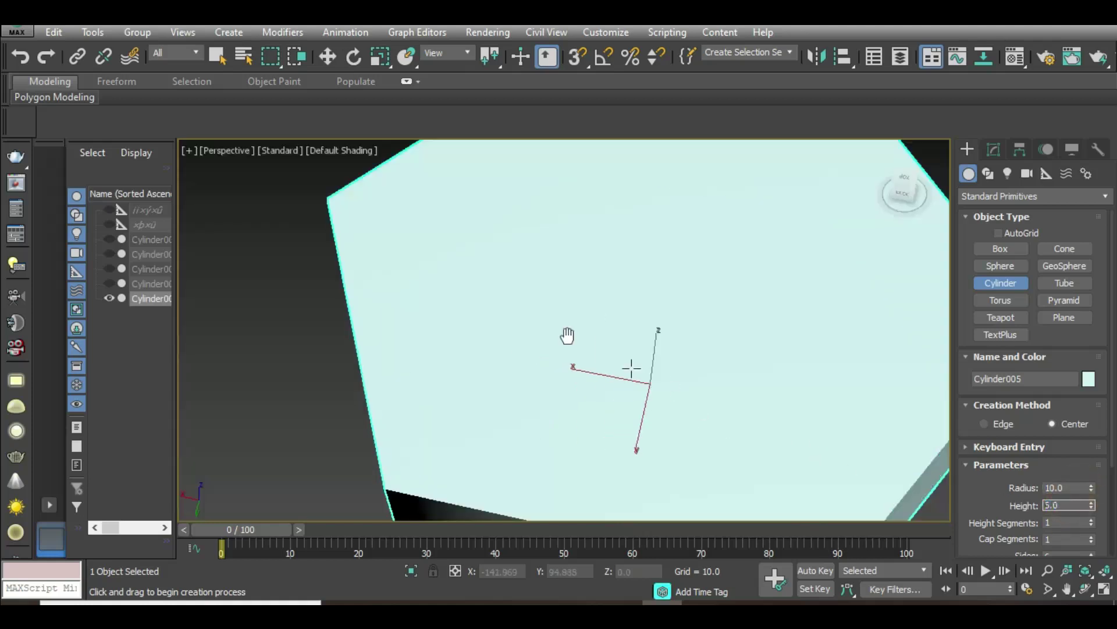
Orbit around the cylinder to view its side and top, and bring up its quad menu.
scroll(647, 418, "down", 3)
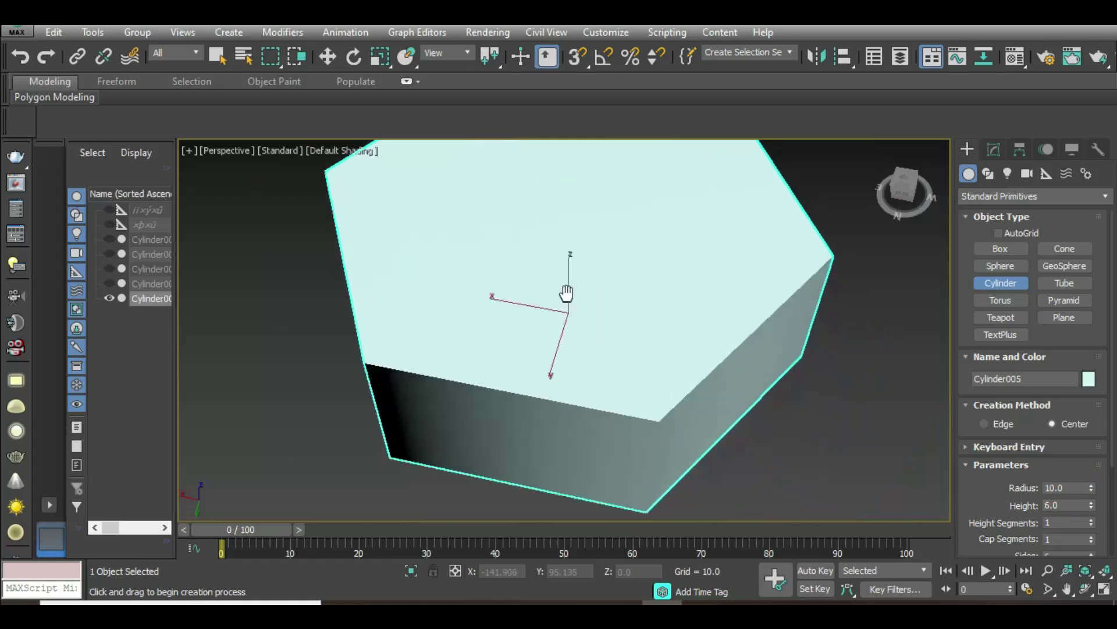
scroll(564, 292, "down", 2)
middle_click_drag(560, 327, 631, 337, "alt")
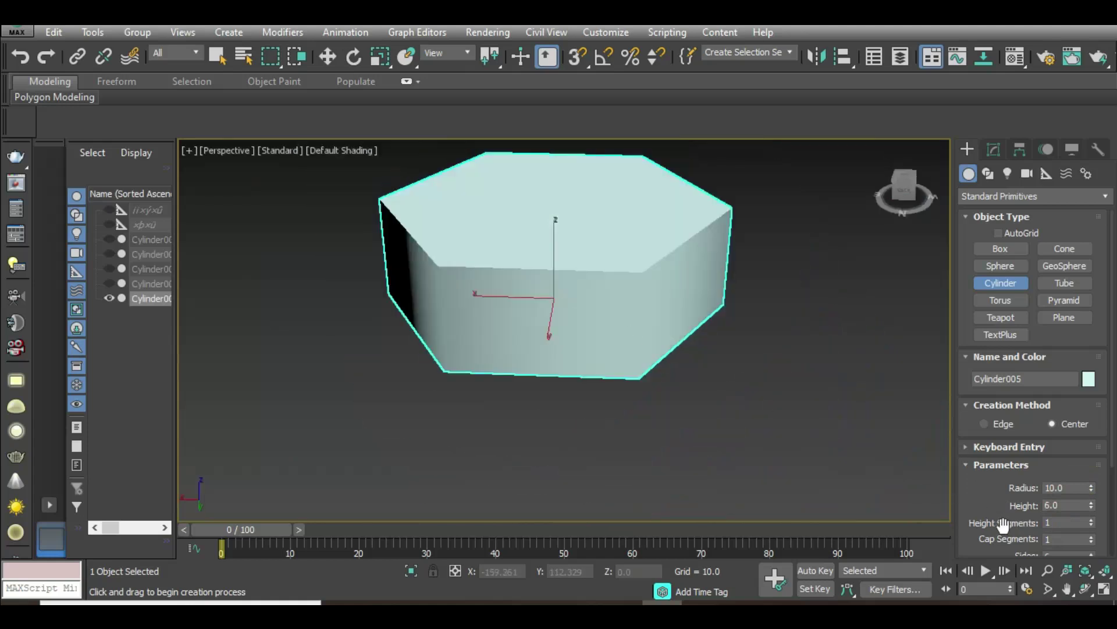
left_click_drag(1013, 526, 1013, 471)
scroll(614, 401, "down", 2)
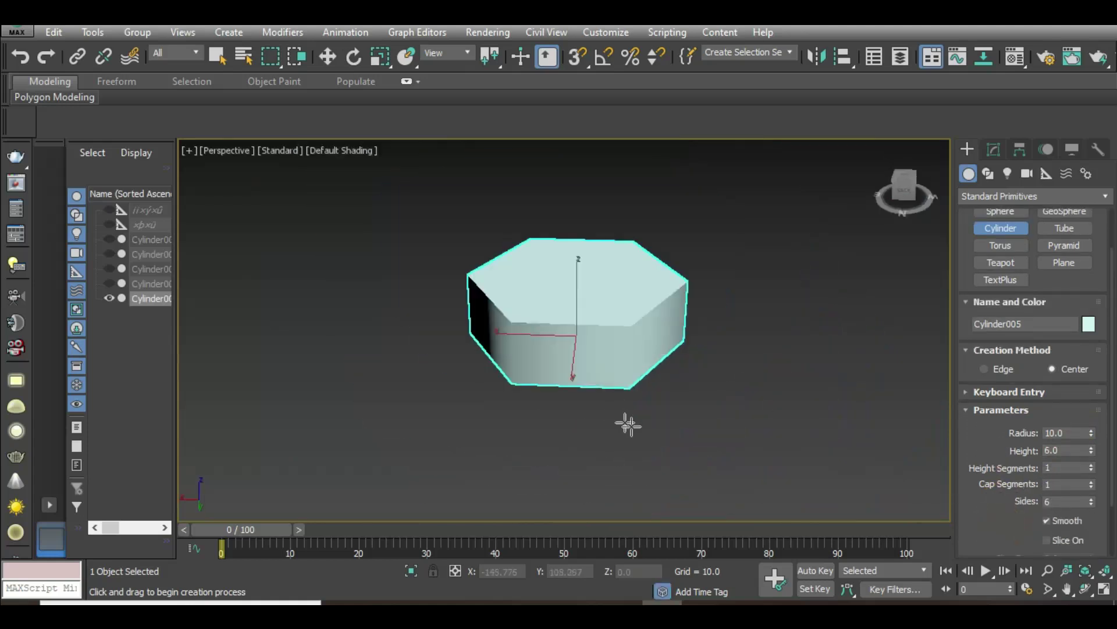
middle_click_drag(624, 423, 605, 270, "alt")
key("w")
right_click(606, 270)
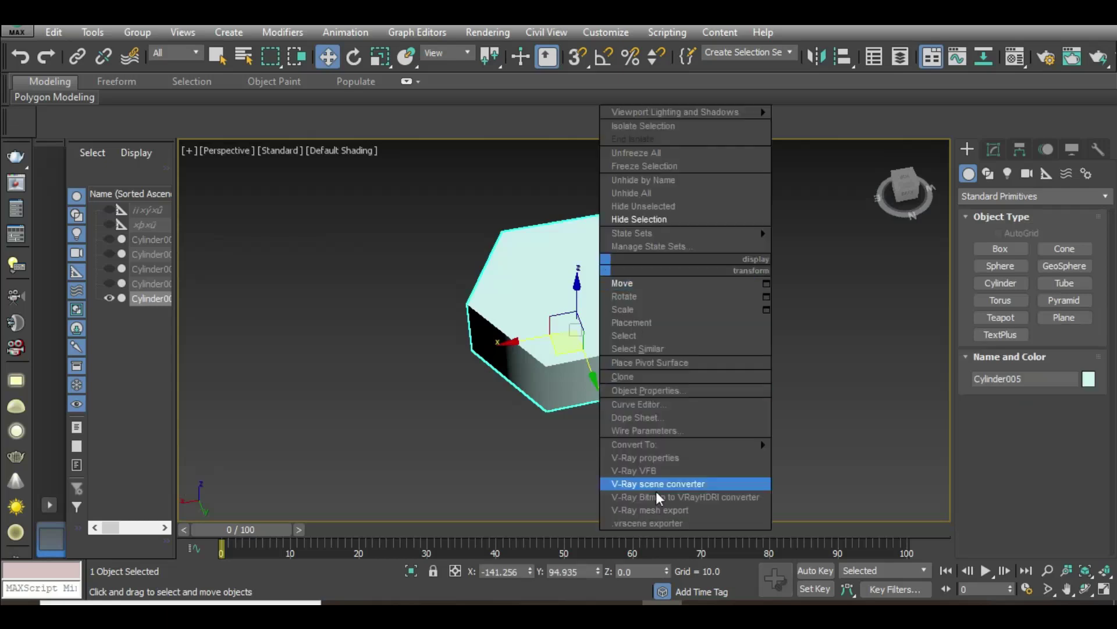
mouse_move(641, 444)
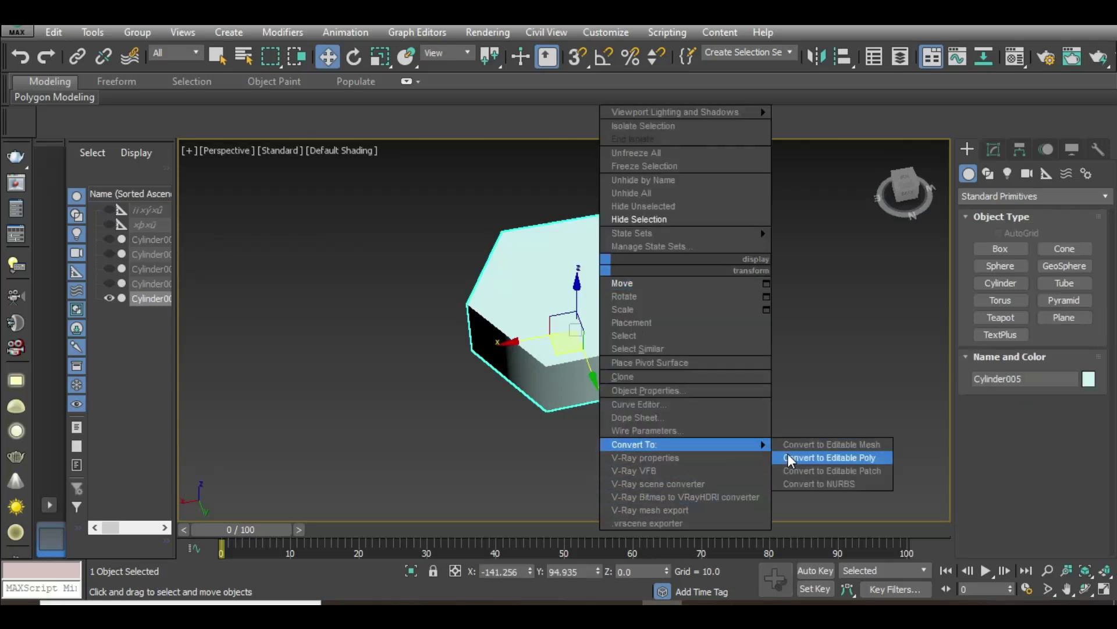
Convert the cylinder to Editable Poly, delete its top hexagonal face, and pick a top rim edge.
left_click(792, 461)
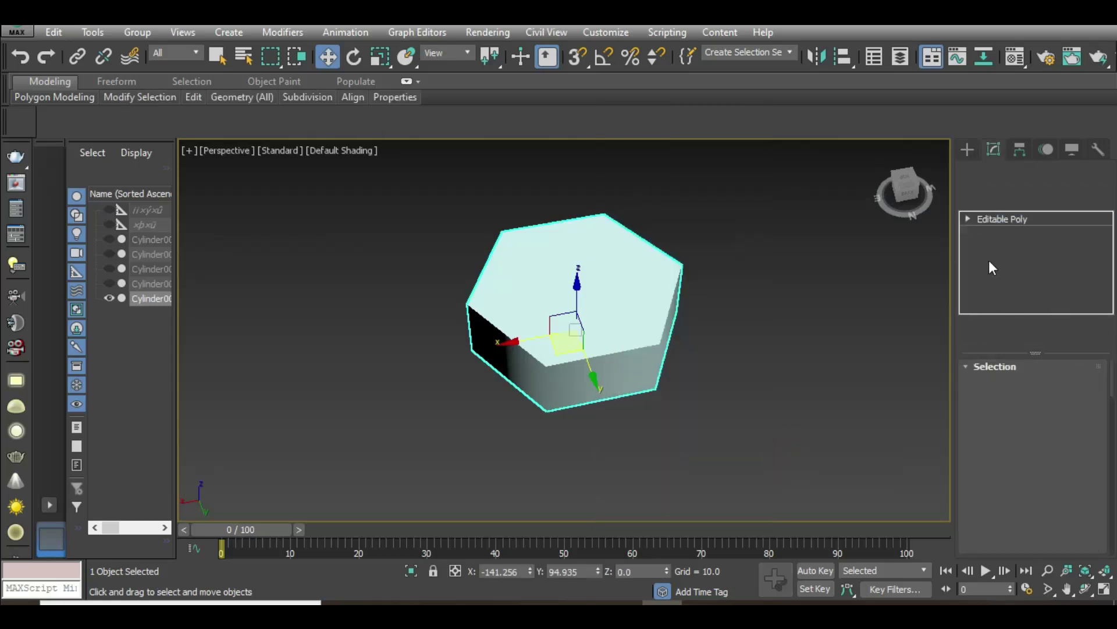
left_click(1050, 387)
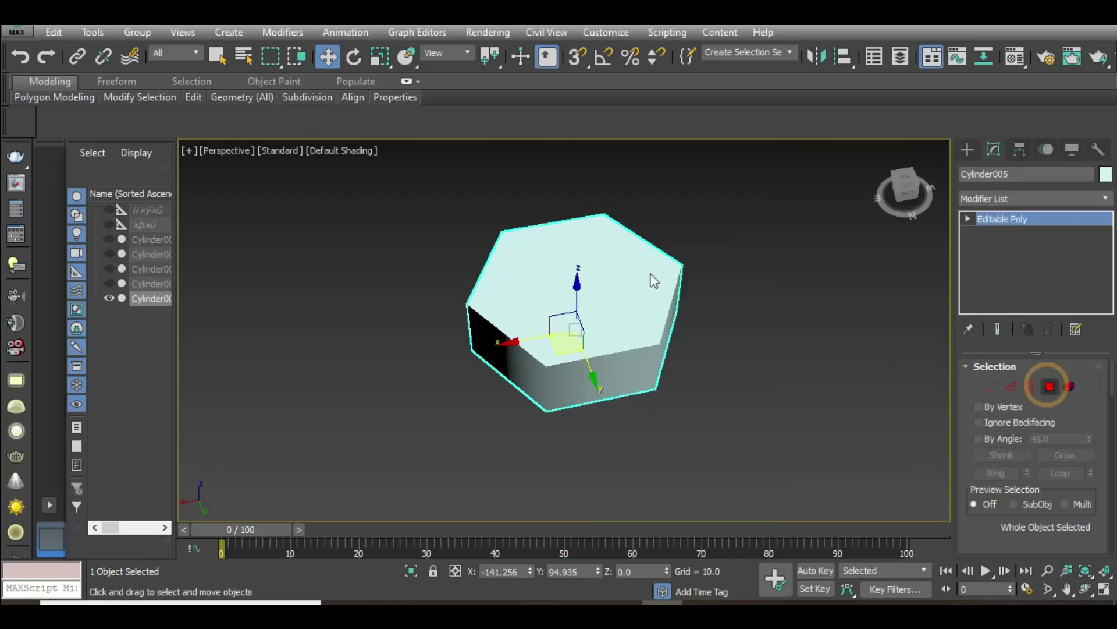
left_click(605, 300)
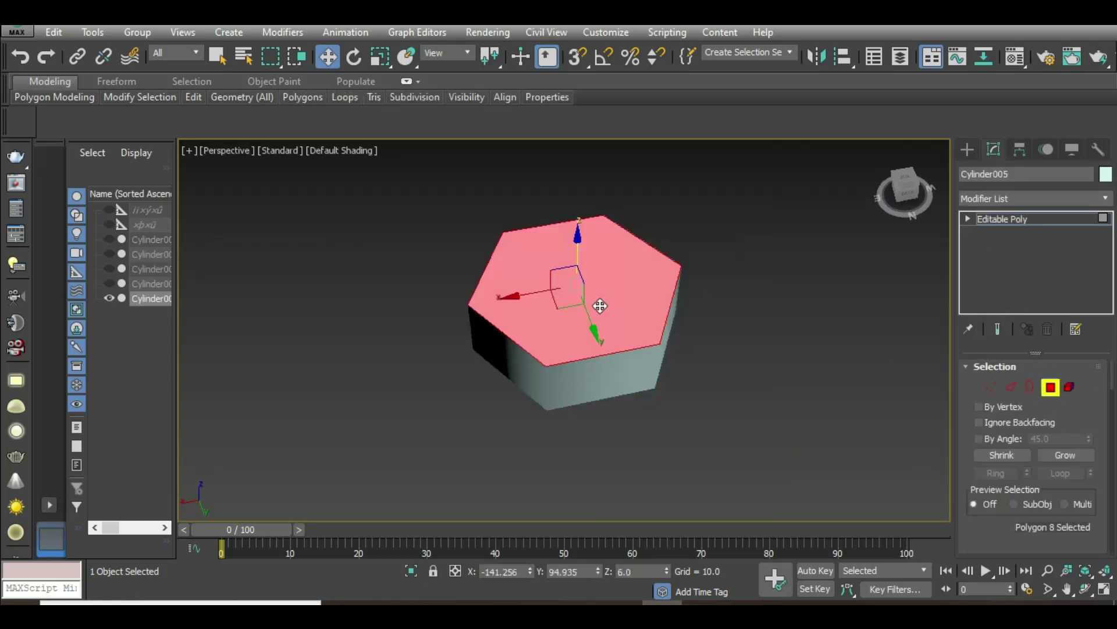
key("Delete")
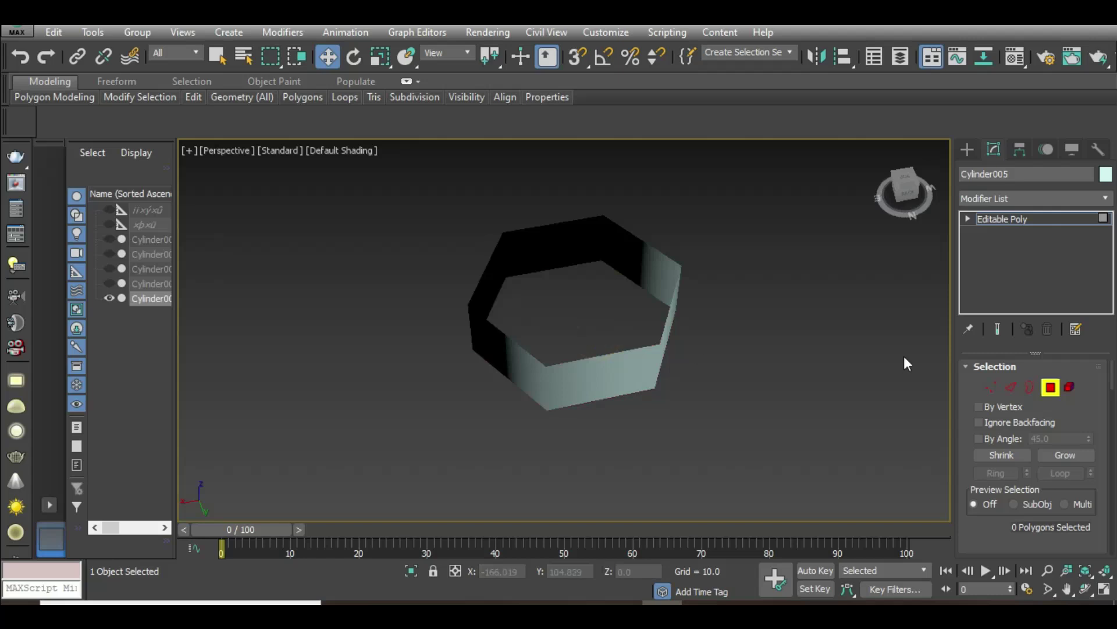
left_click(1011, 387)
left_click(642, 348)
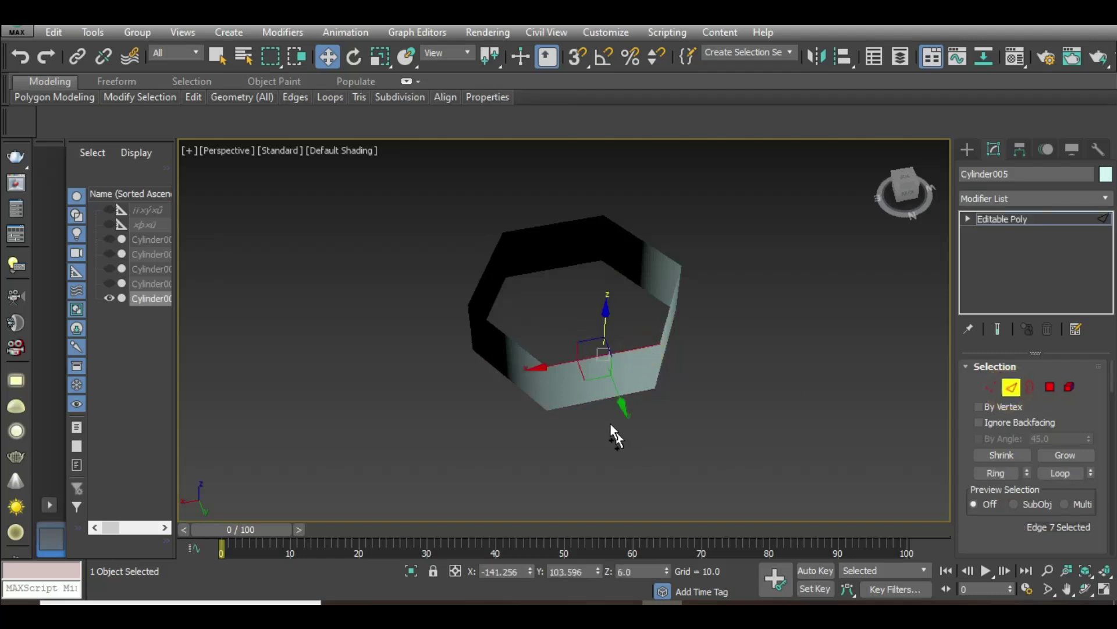
Loop-select the top and bottom rims and connect them with one vertical edge per side.
left_click(599, 399, "ctrl")
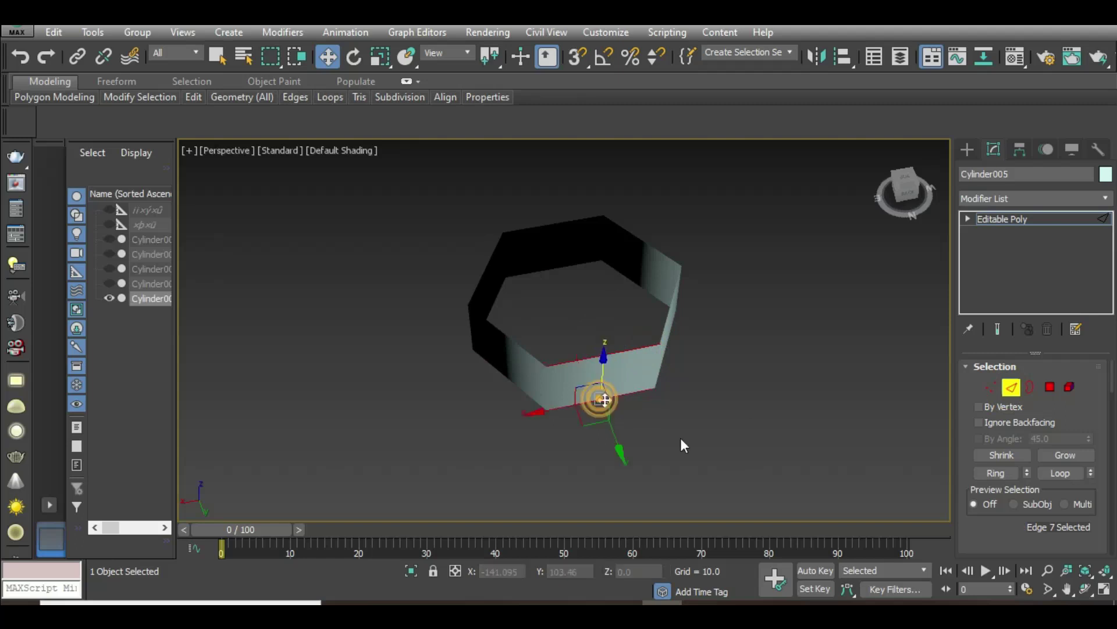
left_click(1048, 474)
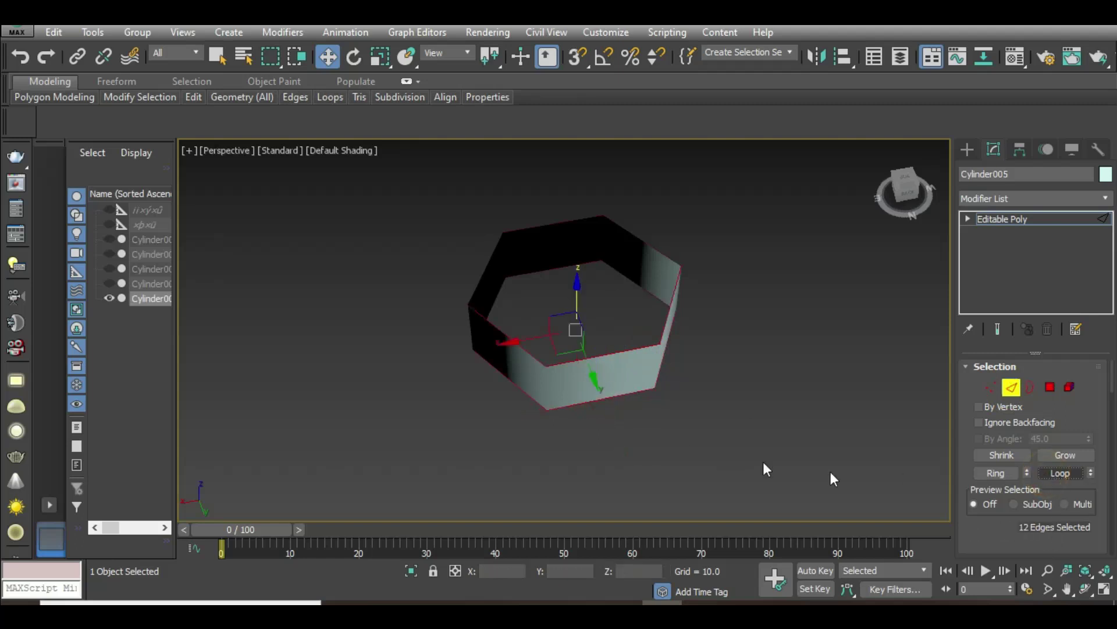
scroll(983, 510, "down", 3)
scroll(1073, 514, "down", 4)
left_click(1086, 506)
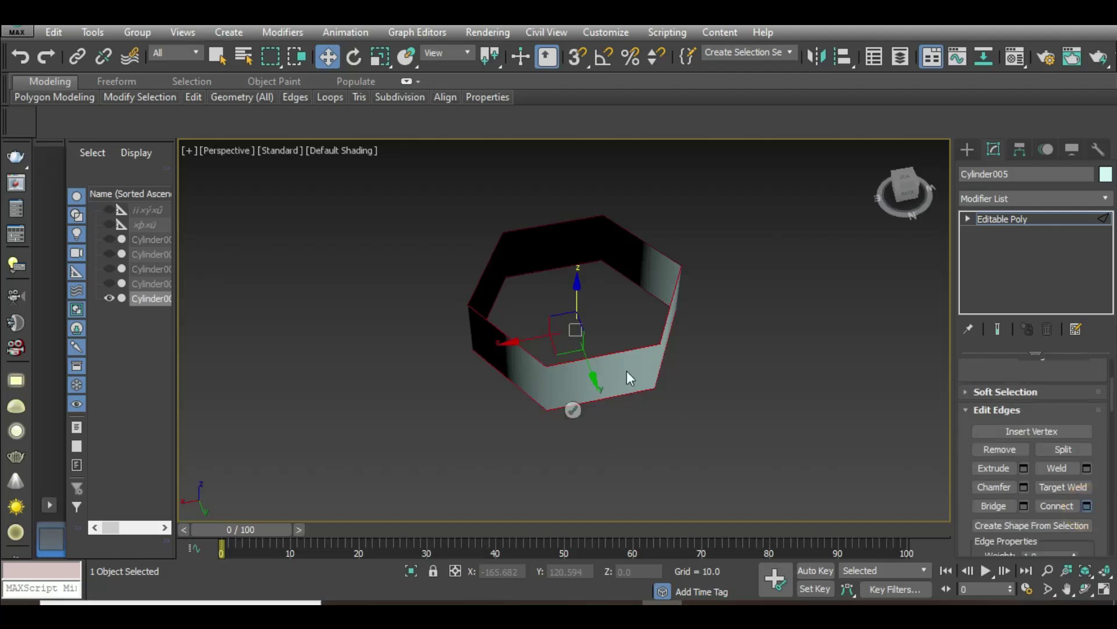
scroll(627, 372, "up", 2)
scroll(626, 371, "up", 2)
middle_click_drag(613, 437, 480, 458)
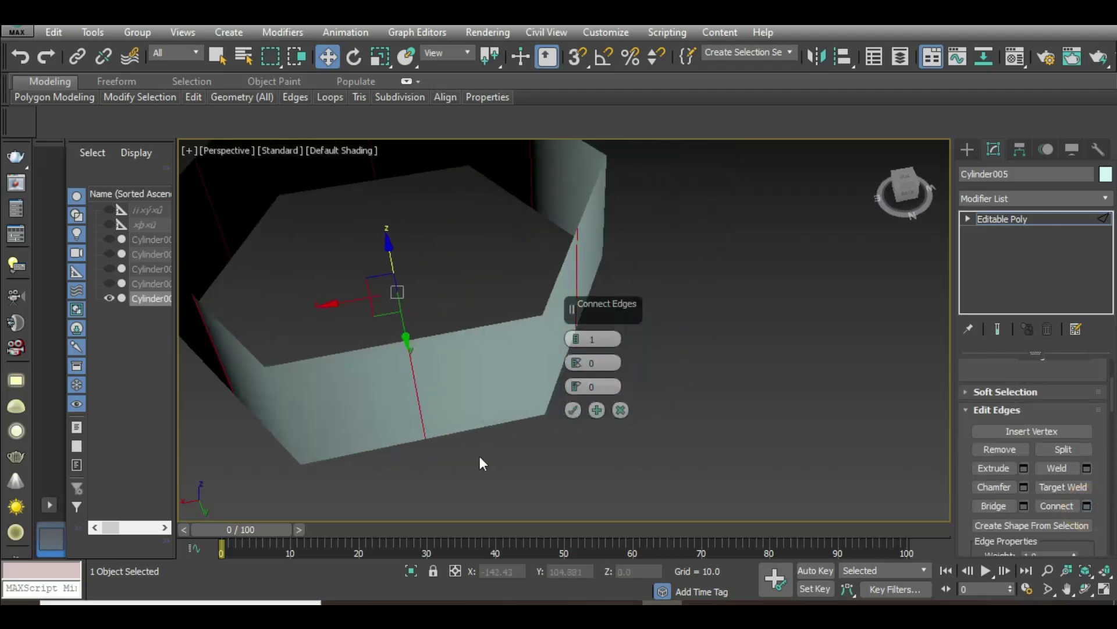
left_click(575, 411)
scroll(539, 417, "down", 3)
mouse_move(622, 397)
middle_mouse_down("alt")
mouse_move(760, 392)
mouse_move(596, 396)
mouse_move(664, 399)
middle_mouse_up("alt")
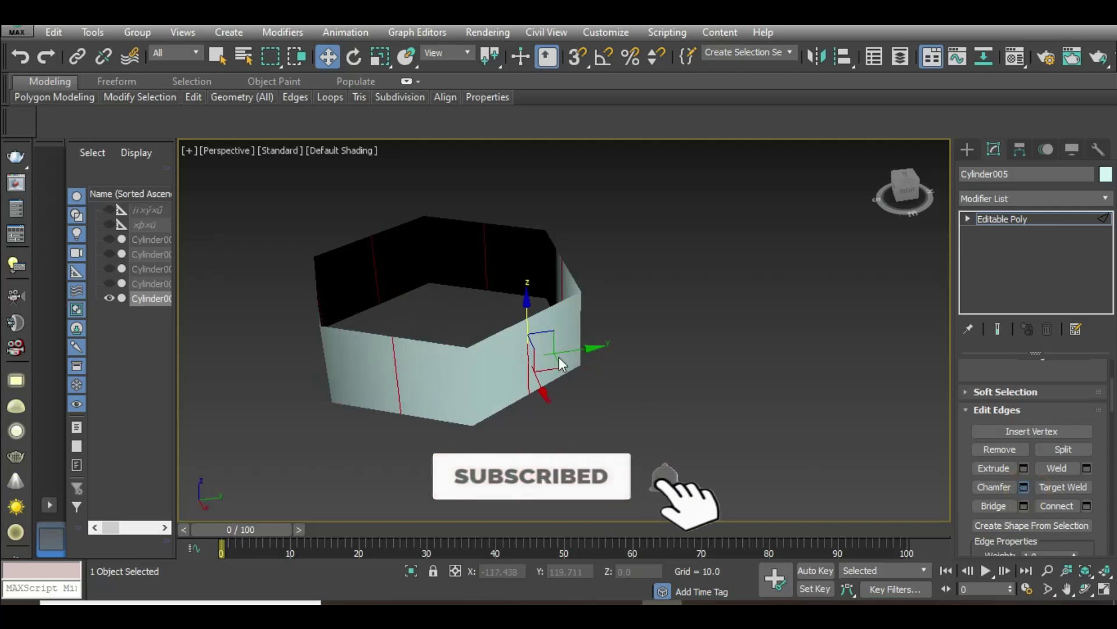
key("ctrl+shift+c")
Chamfer the vertical midline edges by 0.296 into narrow parallel pairs.
scroll(526, 339, "up", 5)
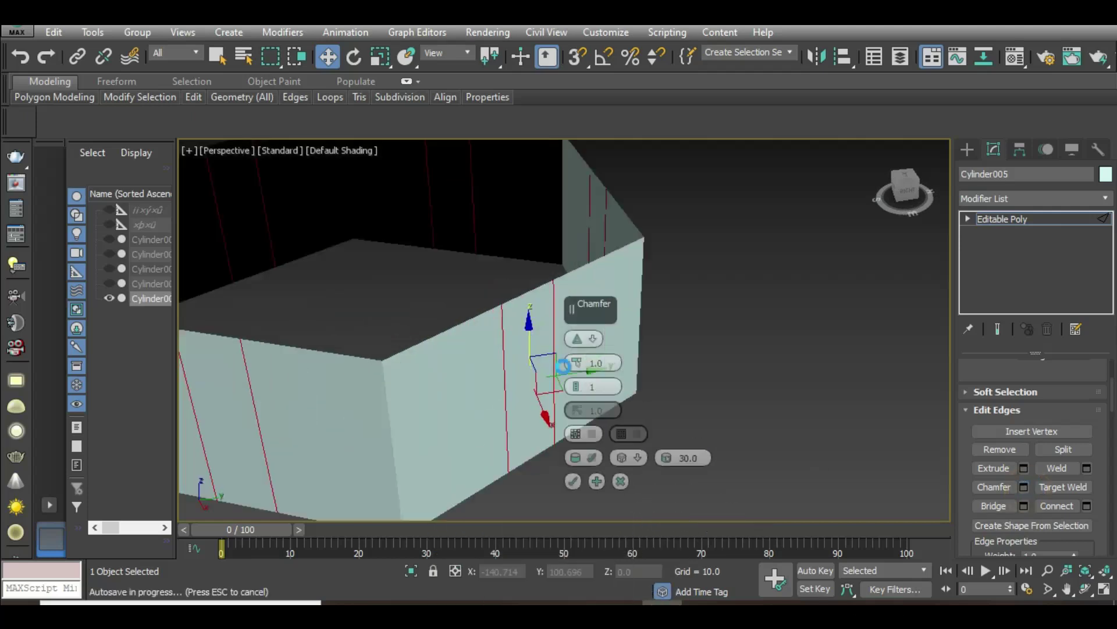
left_click_drag(577, 362, 577, 370)
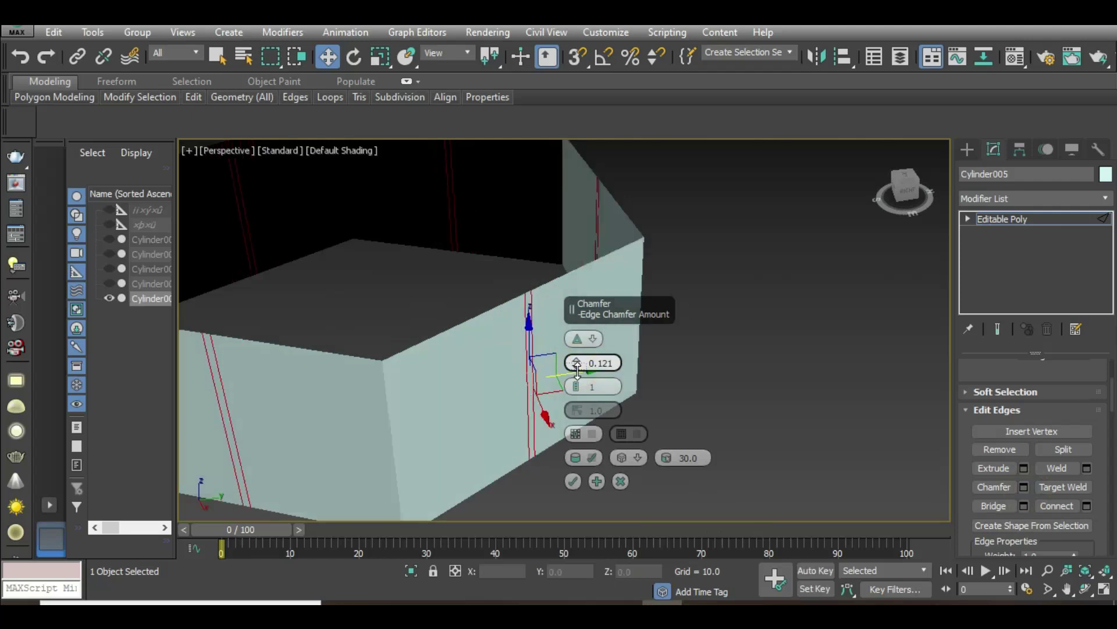
left_click_drag(577, 368, 583, 372)
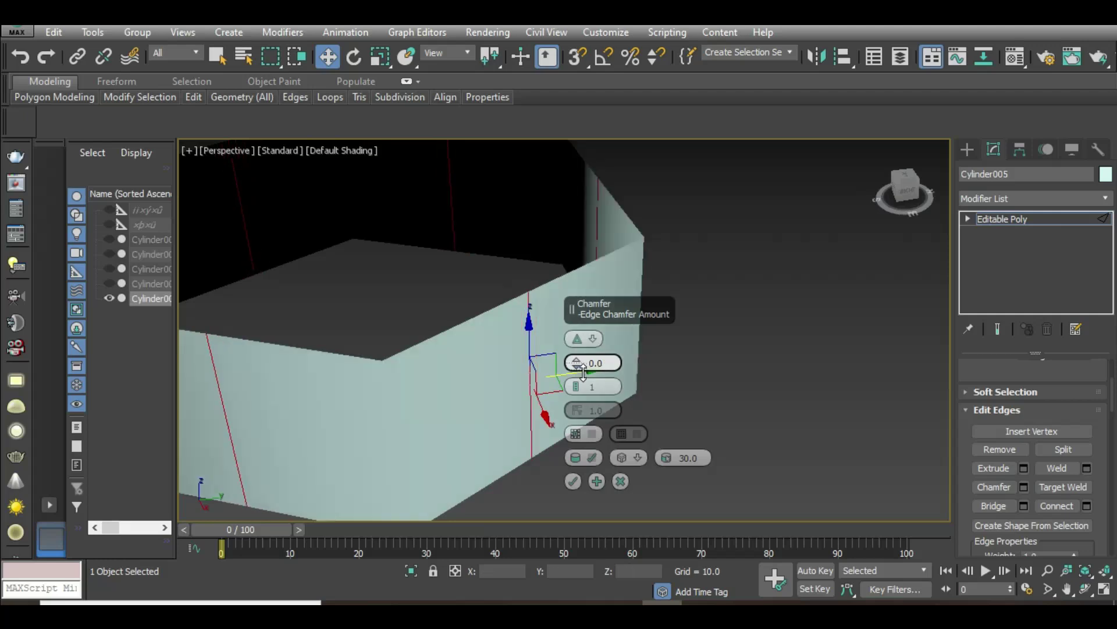
left_click_drag(584, 371, 584, 371)
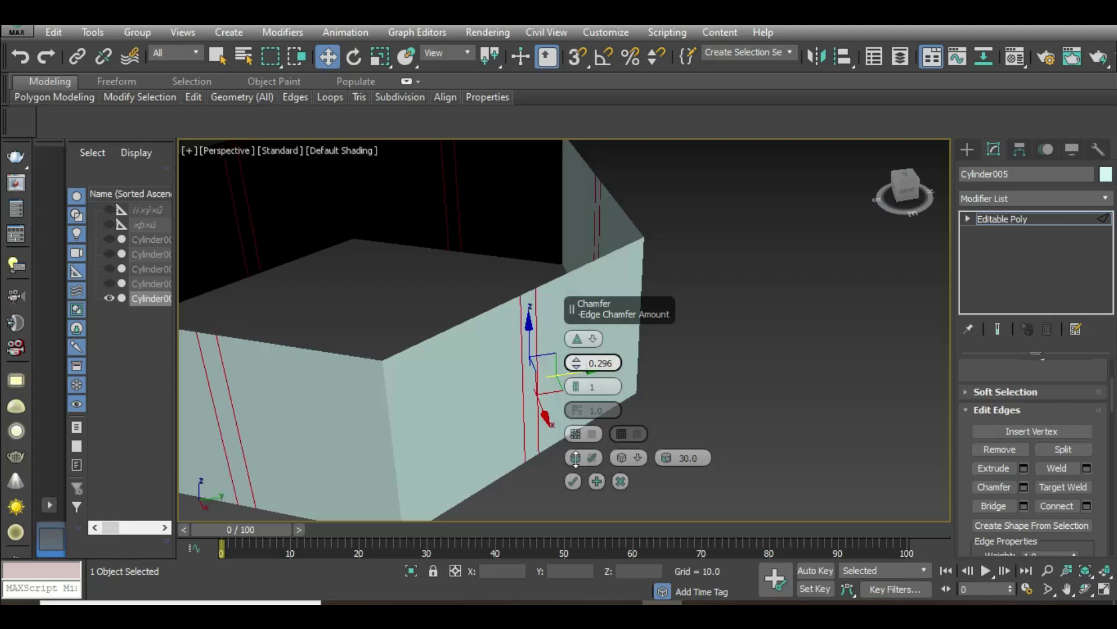
left_click(574, 482)
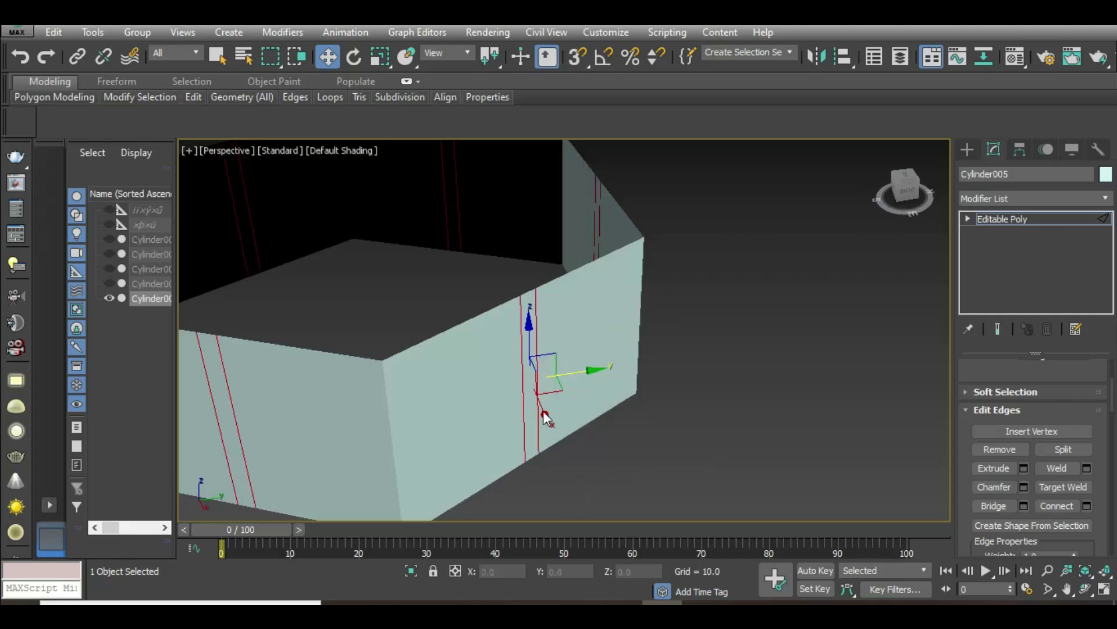
scroll(721, 396, "down", 4)
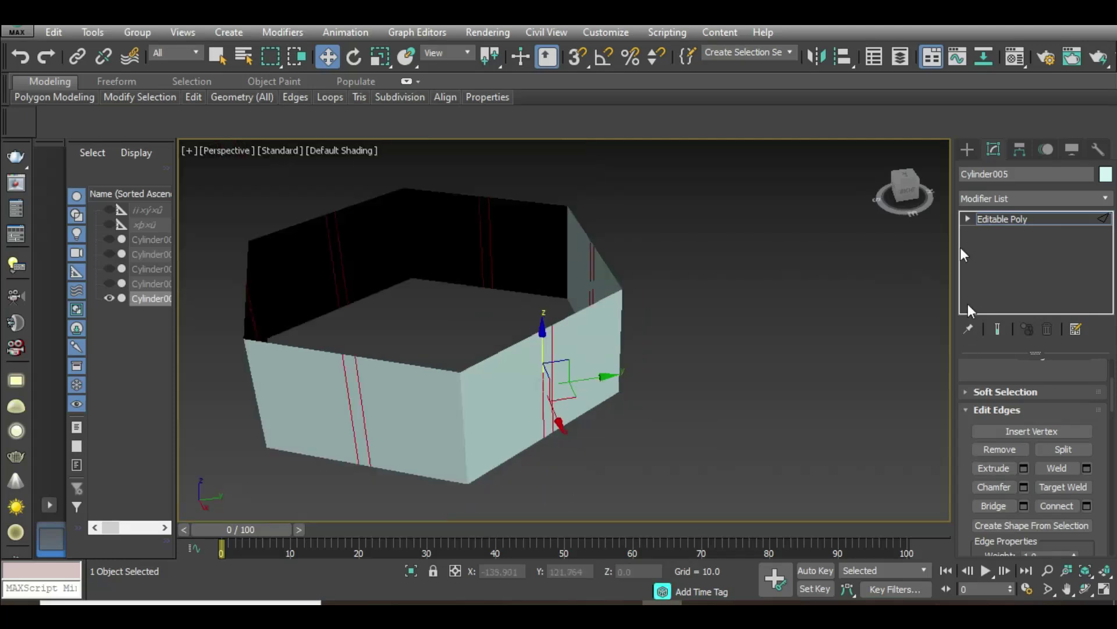
At Edge level, select both the top and bottom rim edge loops.
left_click(966, 219)
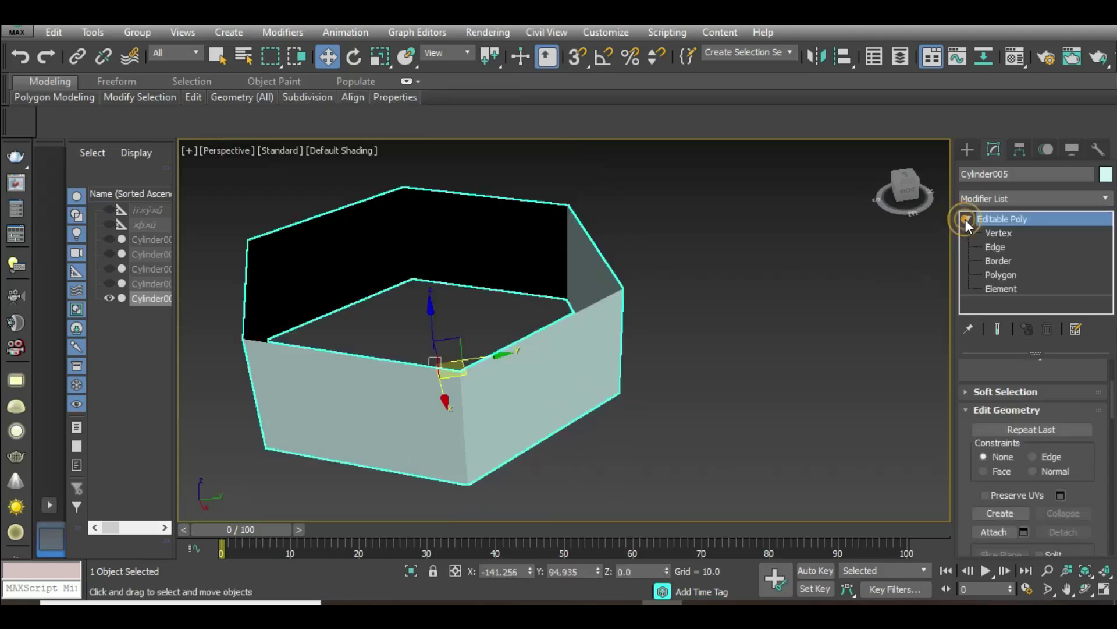
left_click(989, 246)
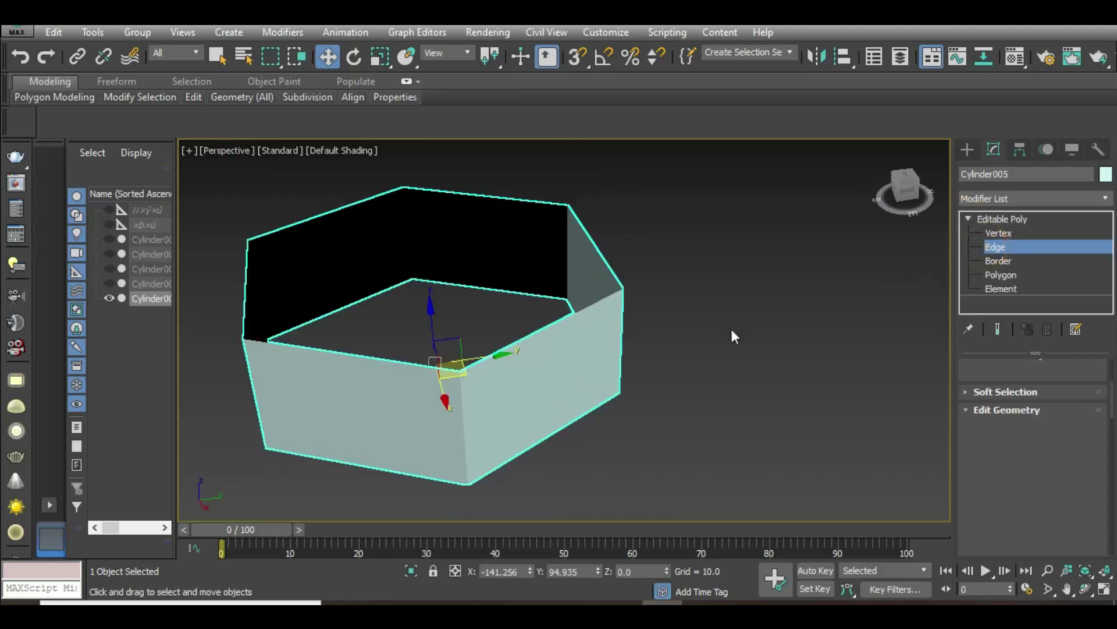
double_click(571, 314)
double_click(568, 421, "ctrl")
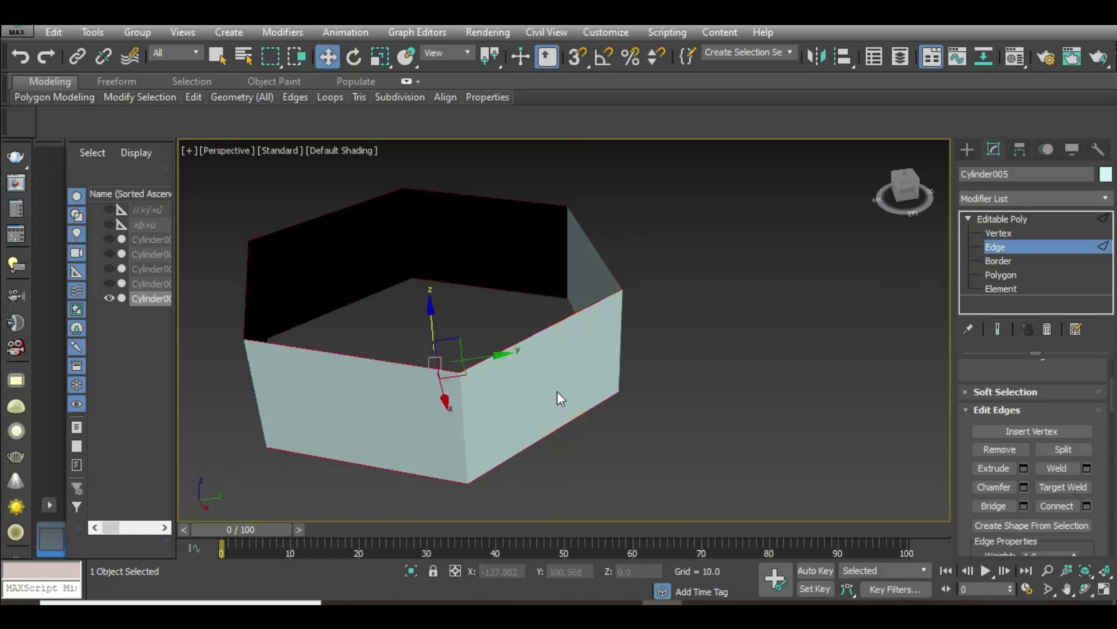
mouse_move(555, 388)
middle_mouse_down("alt")
mouse_move(536, 404)
mouse_move(536, 434)
middle_mouse_up("alt")
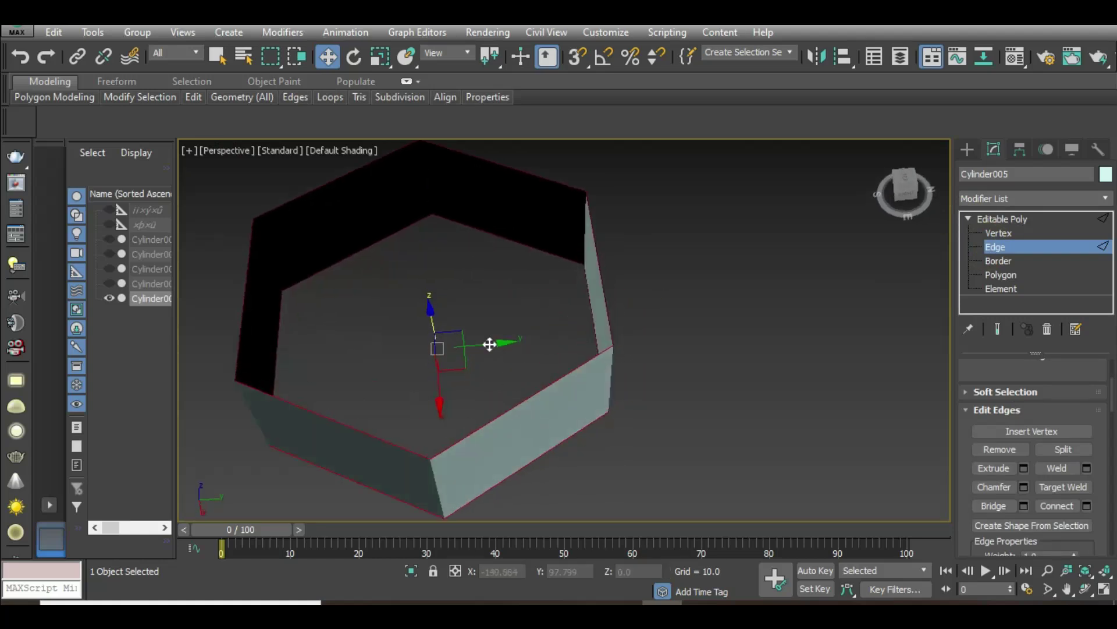
left_click(377, 56)
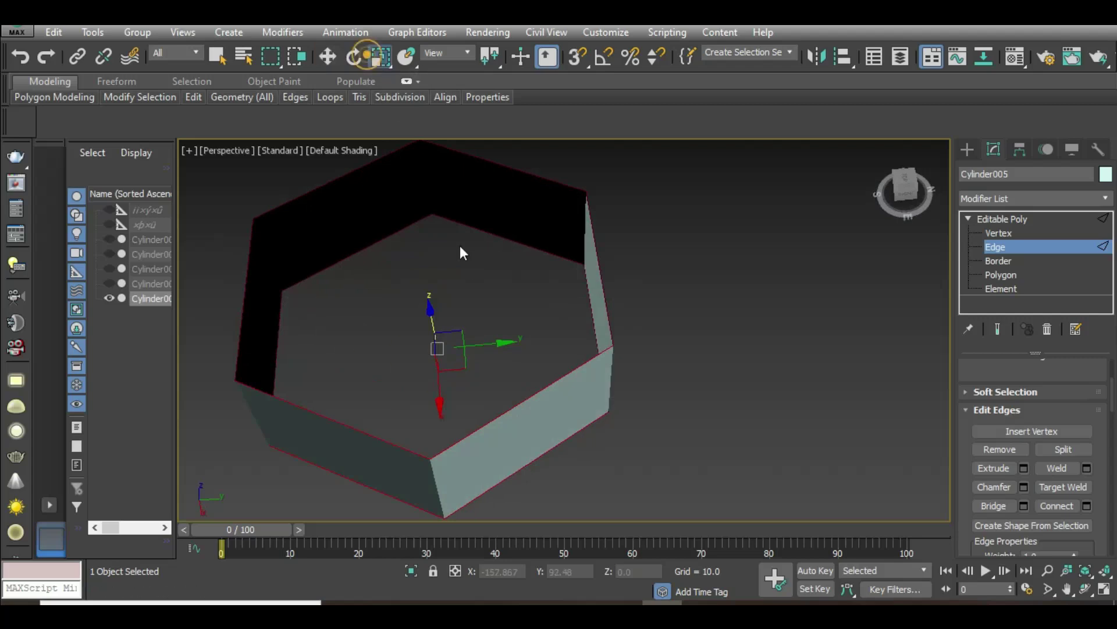
Scale the rim loops down to a tiny opening and weld their edges.
mouse_move(444, 365)
left_mouse_down()
mouse_move(893, 39)
mouse_move(254, 115)
left_mouse_up()
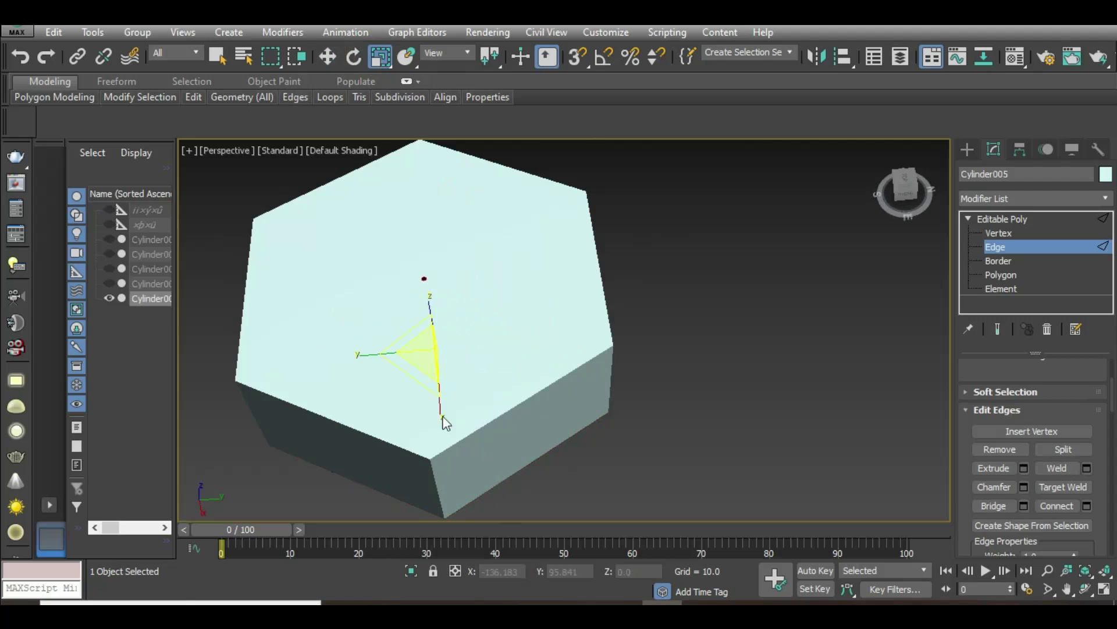
scroll(409, 293, "up", 5)
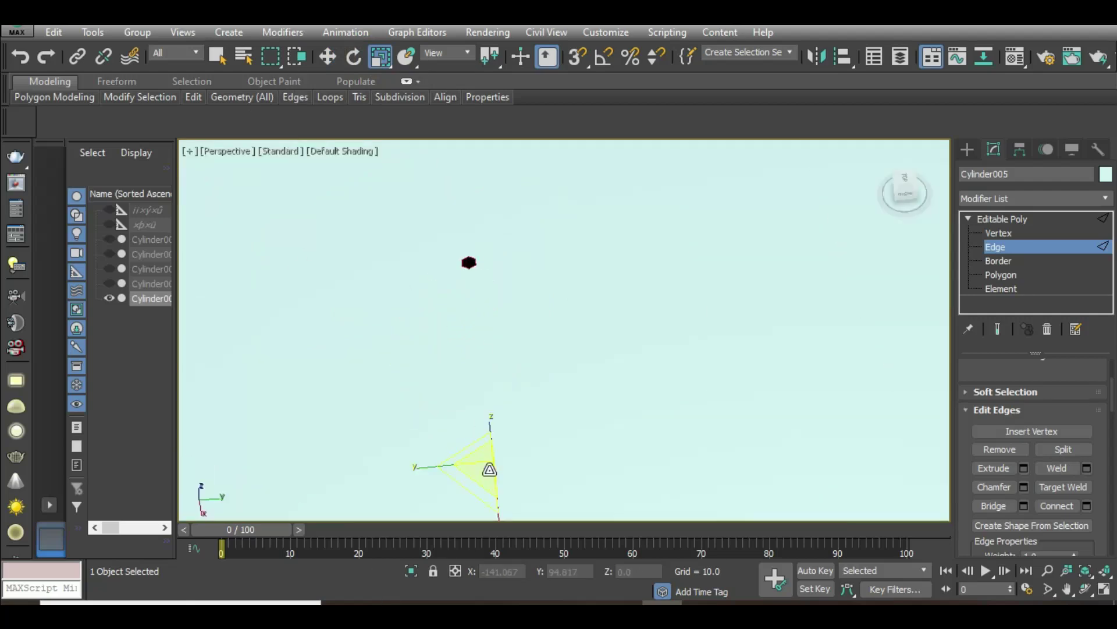
left_click_drag(489, 466, 517, 171)
left_click(487, 97)
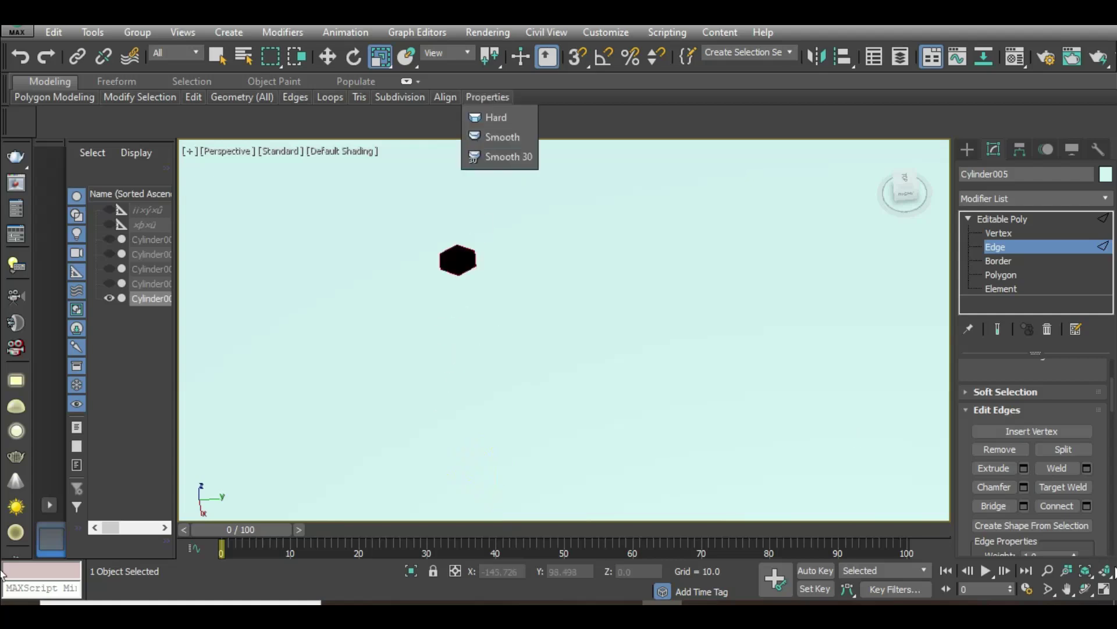
left_click(1105, 555)
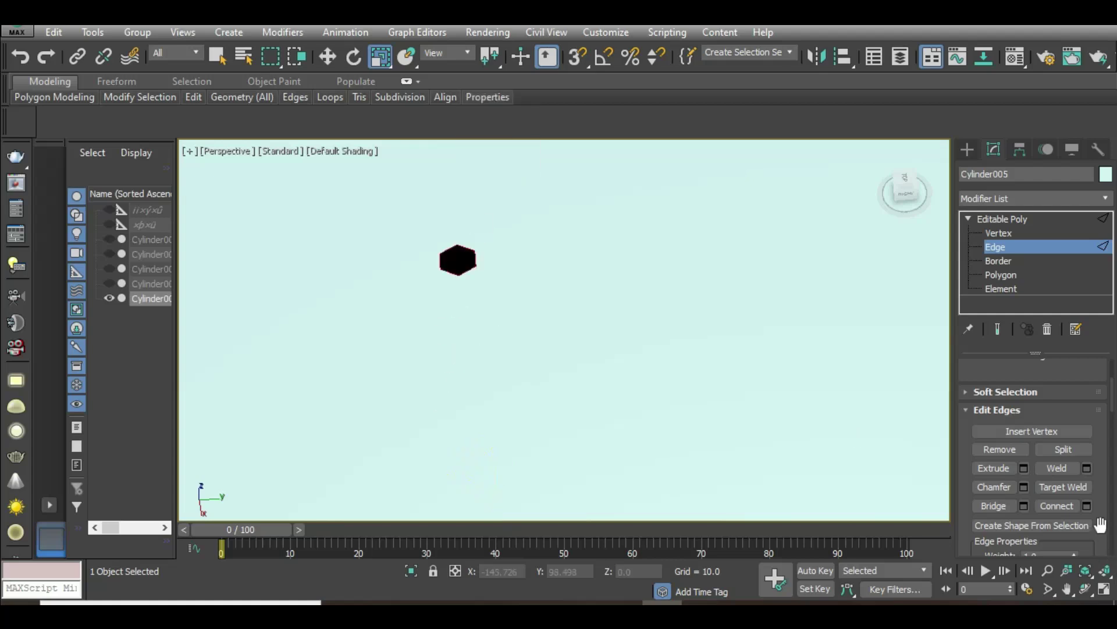
left_click(1080, 470)
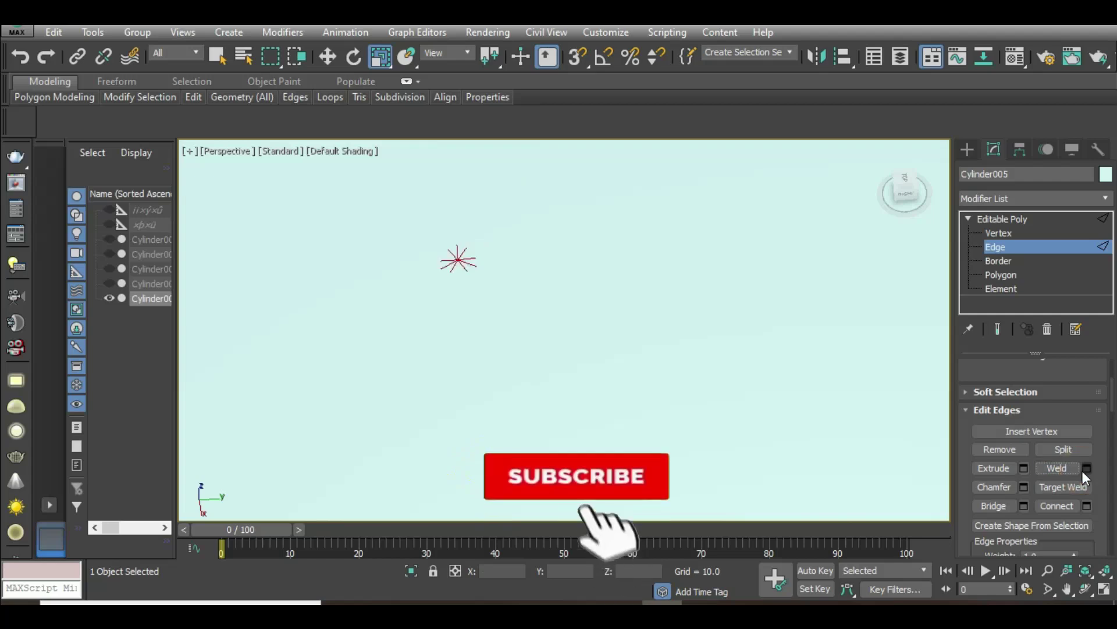
Try a weld with a 3.266 threshold, then undo it.
left_click(1086, 469)
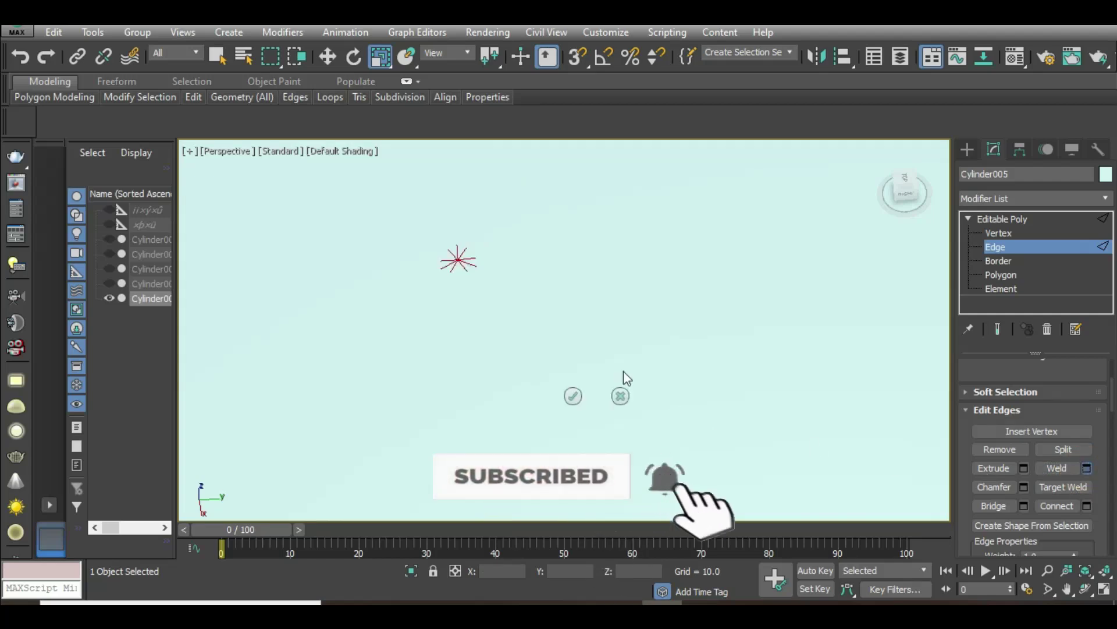
left_click_drag(576, 339, 578, 311)
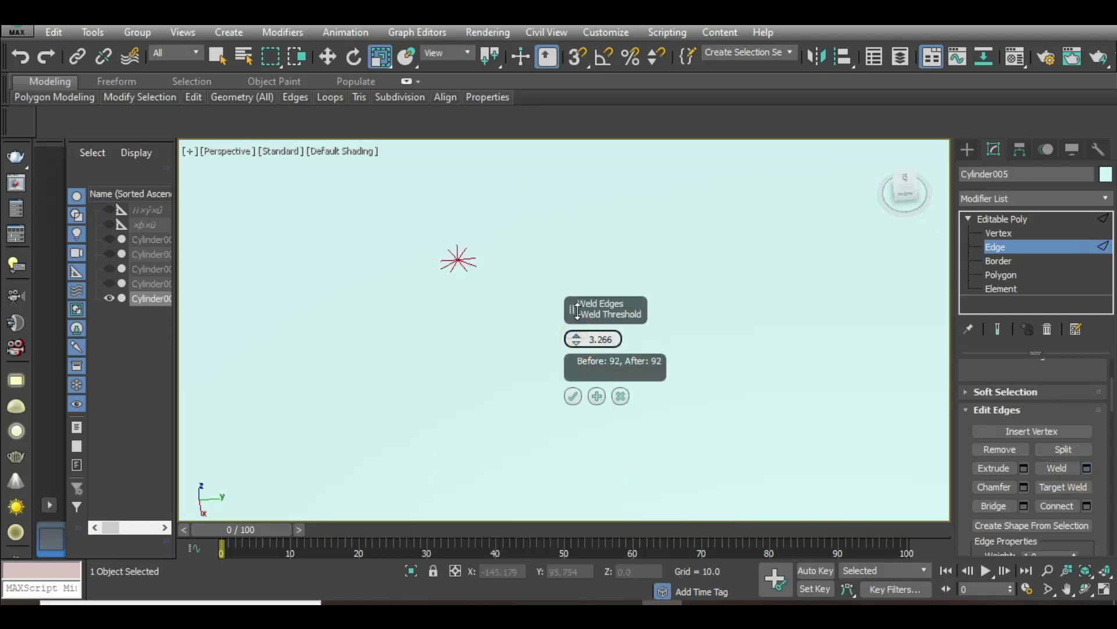
left_click(620, 395)
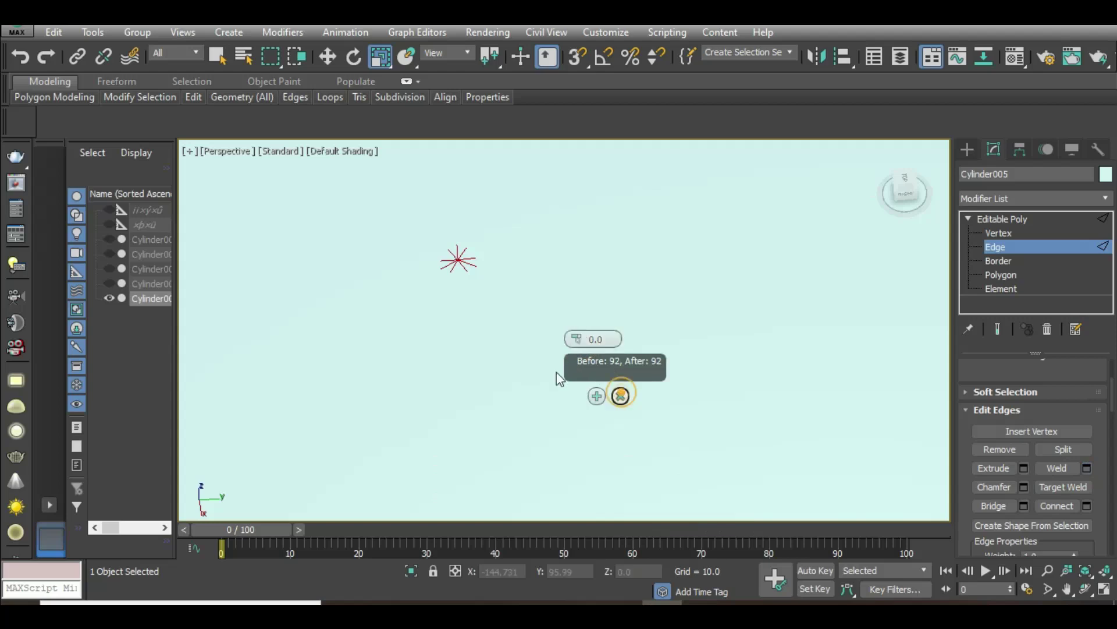
left_click(20, 58)
Re-run Weld with a 0.0 threshold so the rim edges stay unmerged.
left_click(1086, 469)
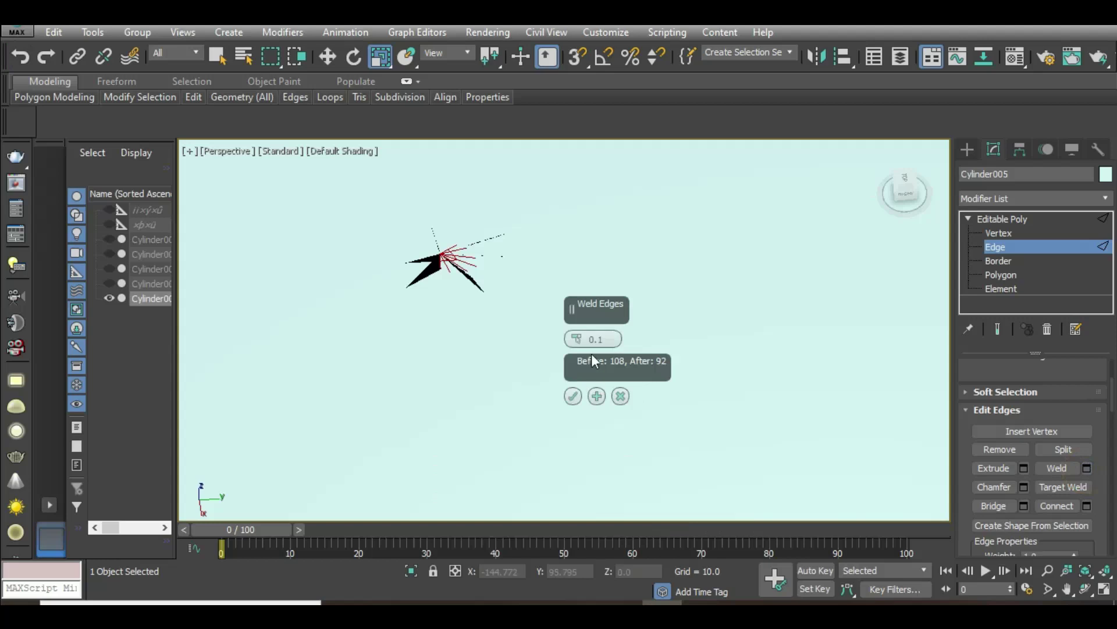
mouse_move(576, 340)
left_mouse_down()
mouse_move(575, 352)
mouse_move(578, 342)
left_mouse_up()
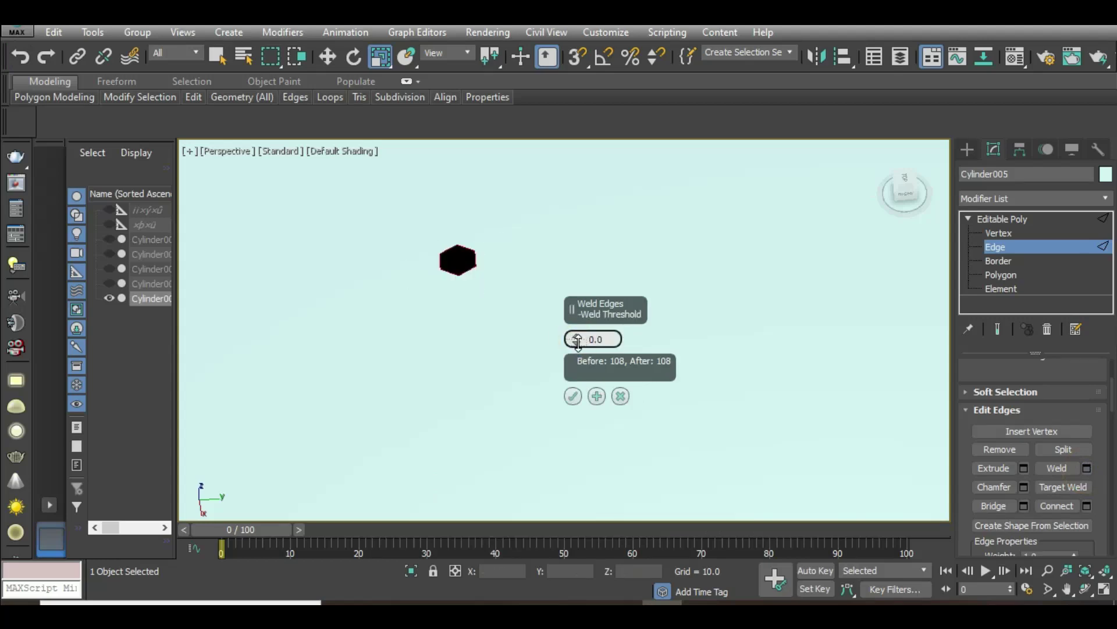
left_click(574, 396)
scroll(554, 359, "down", 5)
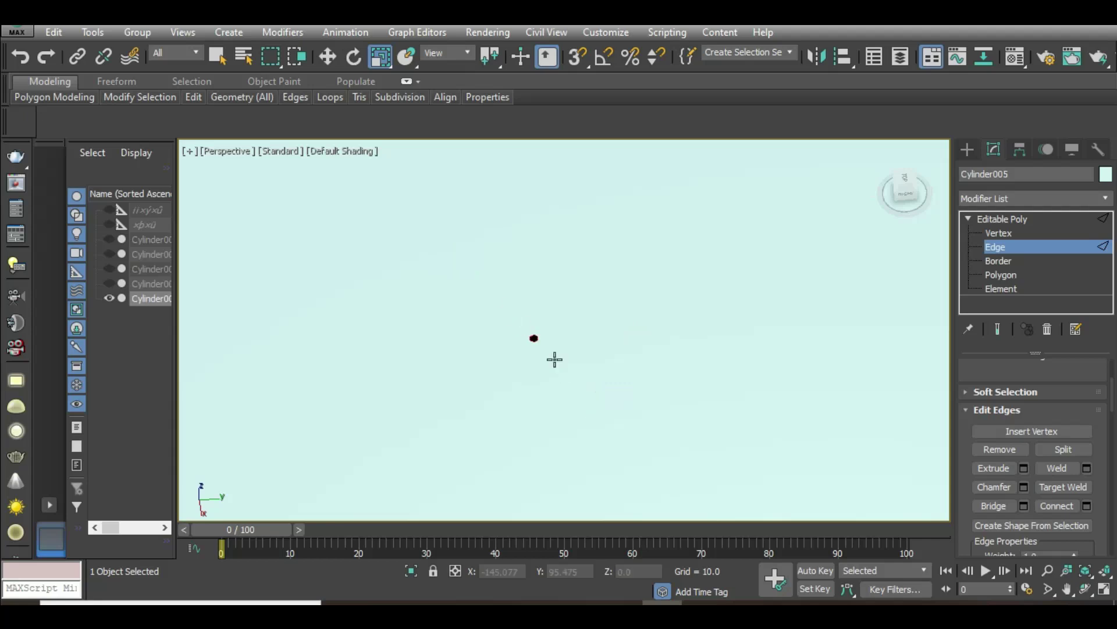
scroll(554, 359, "down", 3)
left_click(1024, 488)
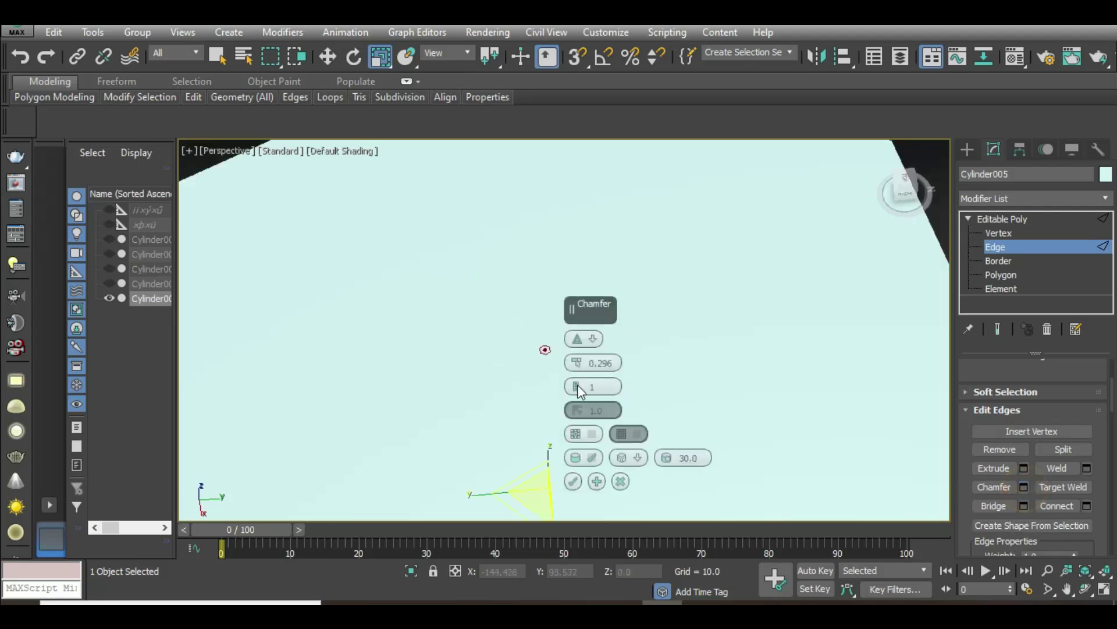
left_click_drag(576, 363, 576, 338)
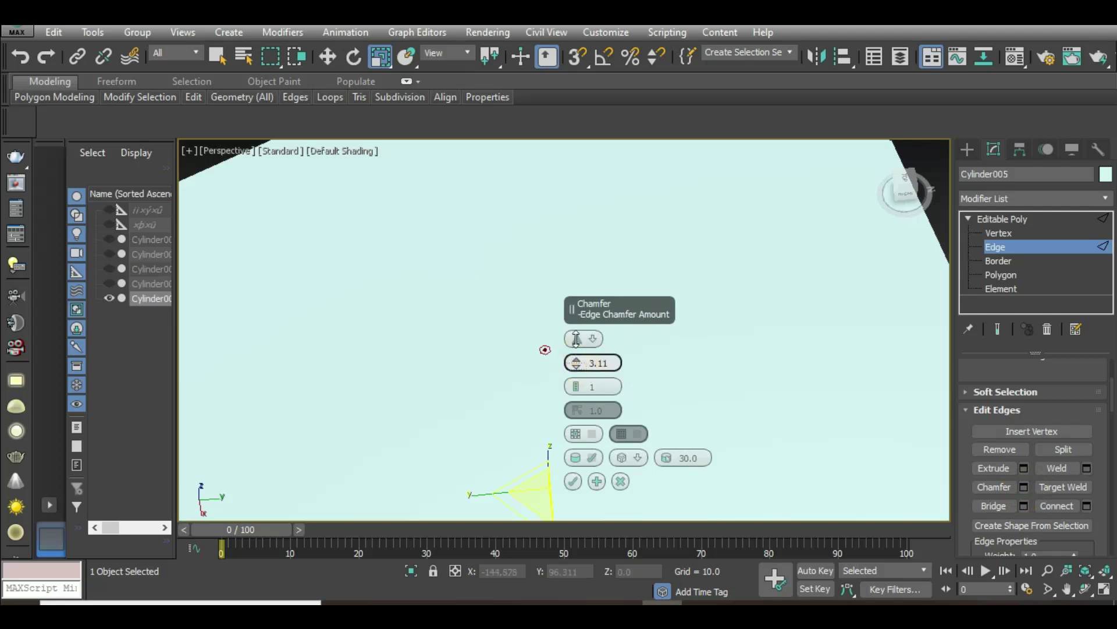
left_click_drag(576, 290, 572, 158)
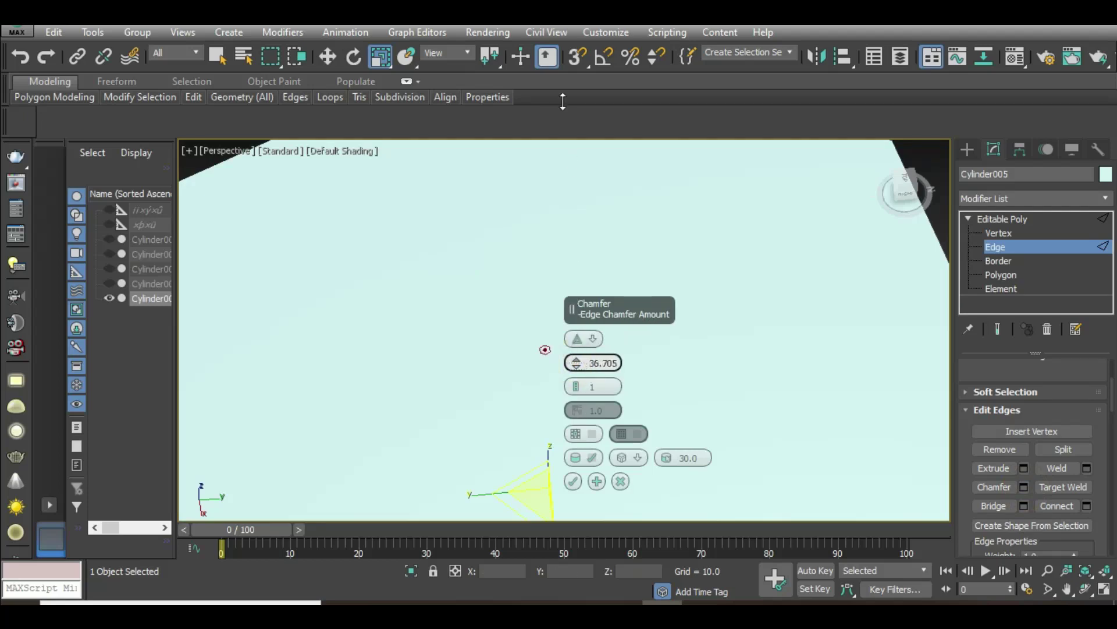
mouse_move(544, 350)
left_mouse_down()
mouse_move(537, 387)
mouse_move(576, 398)
left_mouse_up()
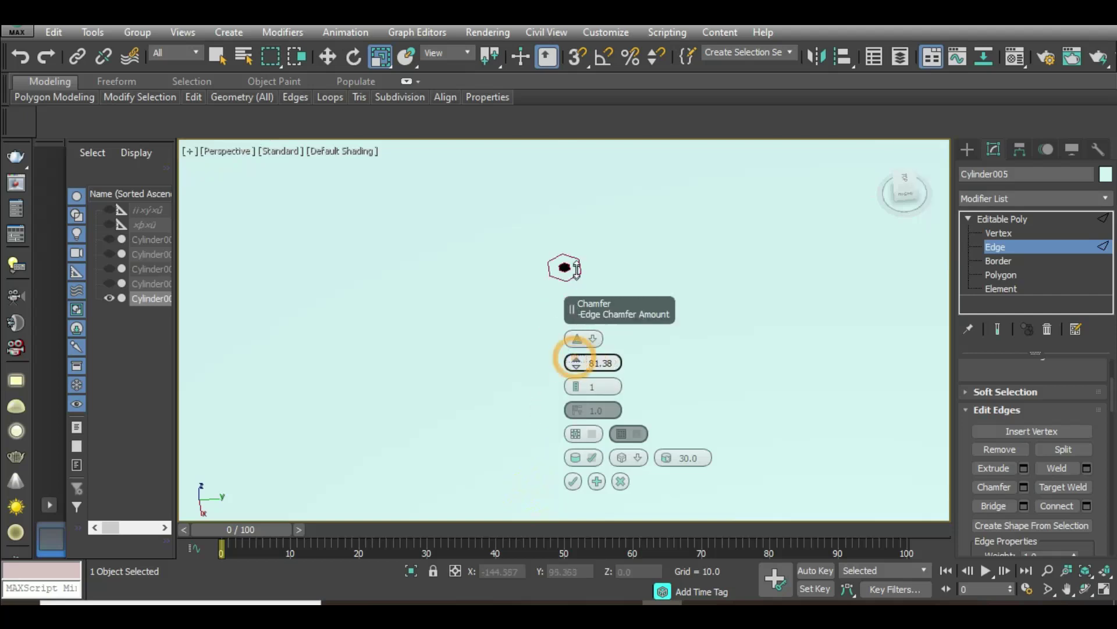
left_click(620, 481)
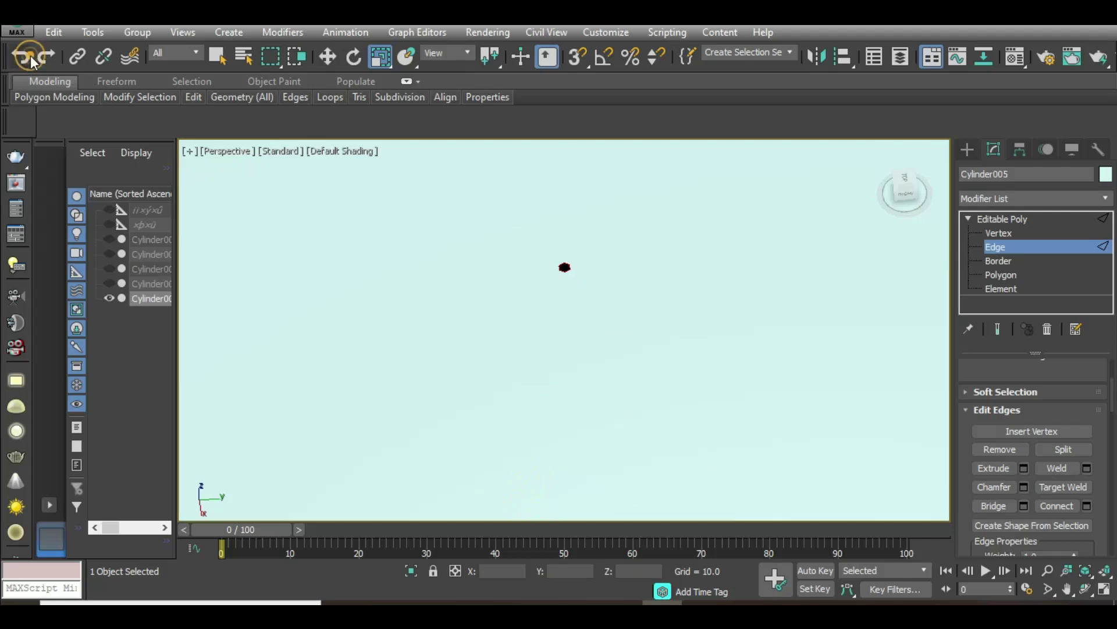
left_click(1024, 486)
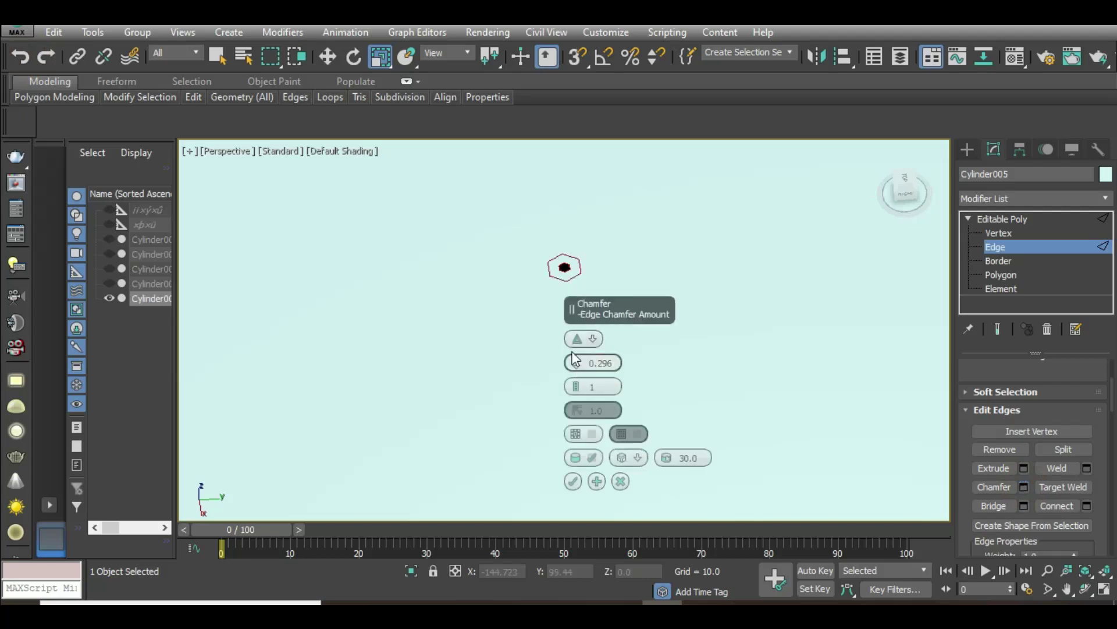
left_click_drag(576, 362, 579, 165)
left_click_drag(598, 315, 575, 90)
left_click_drag(648, 518, 654, 575)
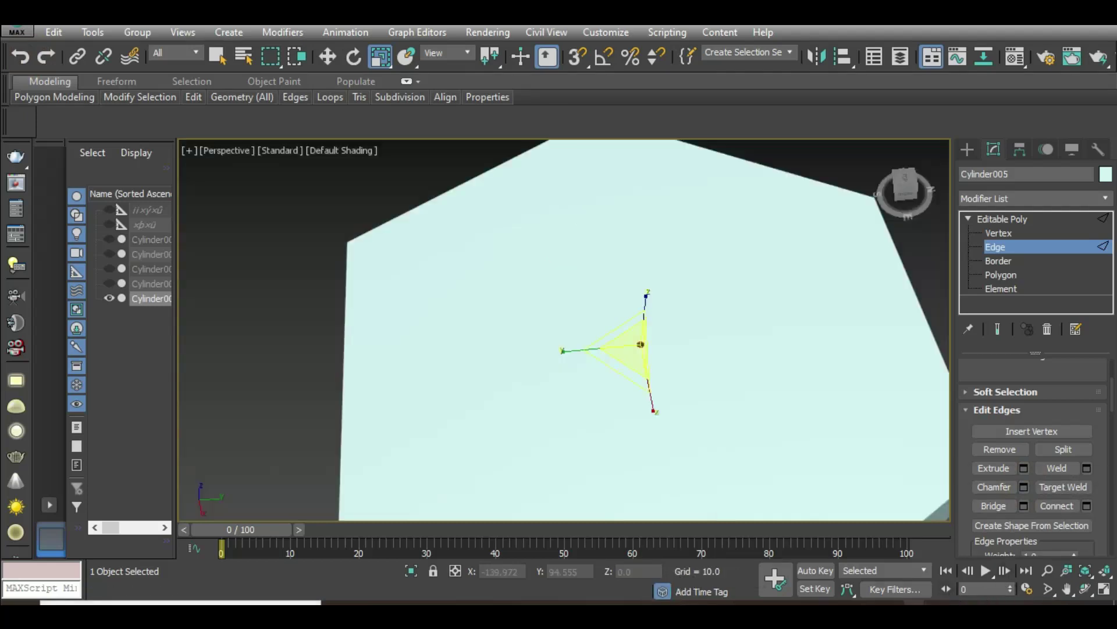
Chamfer the centre top edges by 7.507 into a wide 12-sided ring.
left_click(952, 602)
right_click(945, 588)
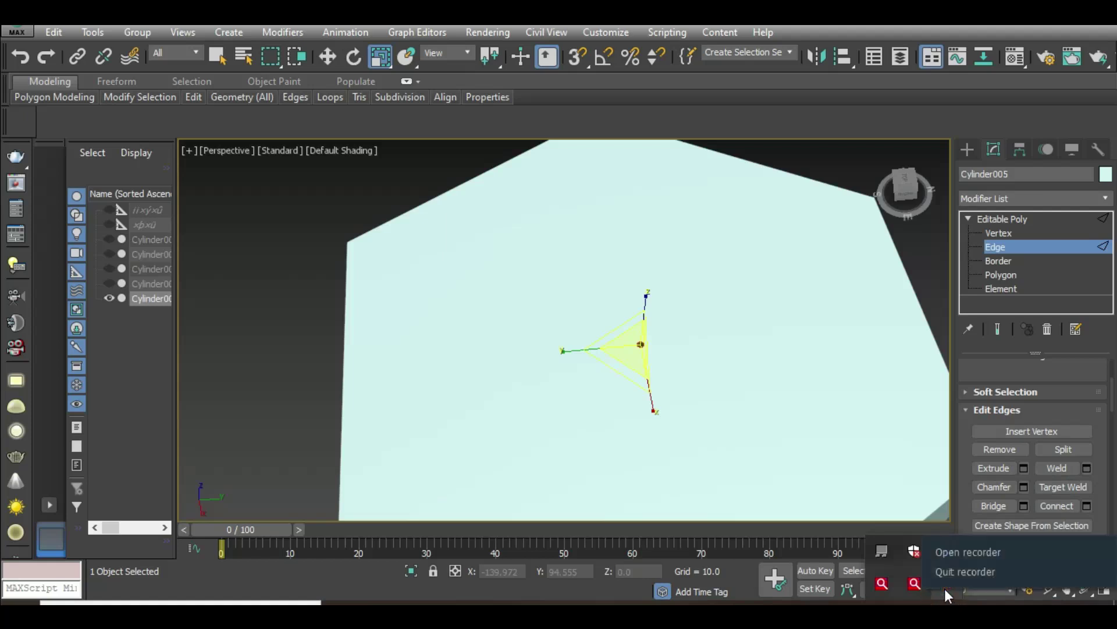
left_click(961, 553)
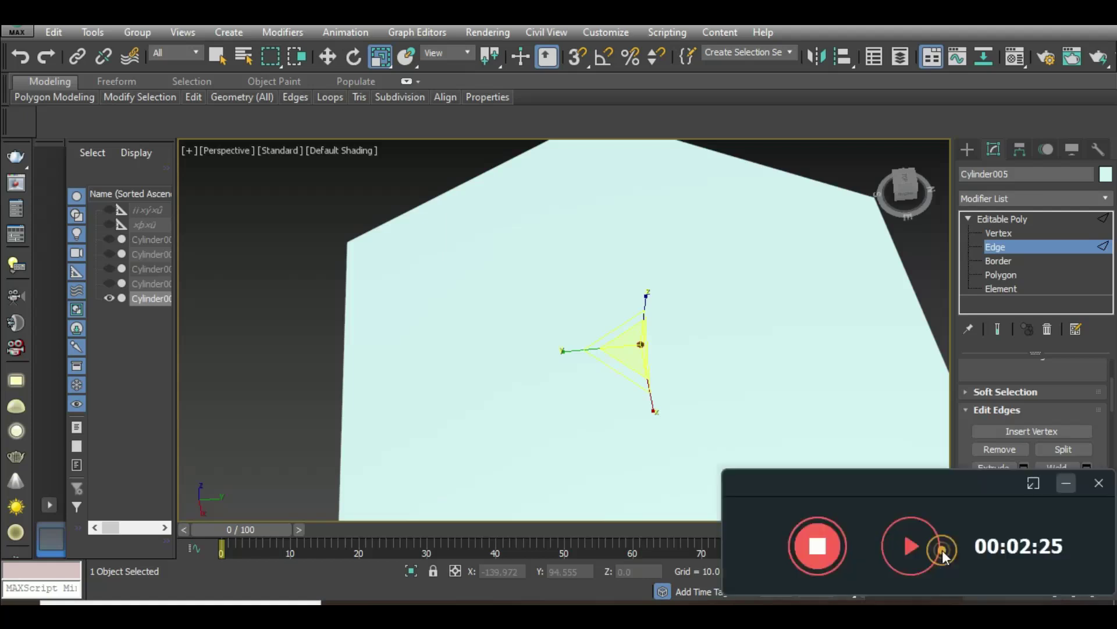
left_click(1060, 483)
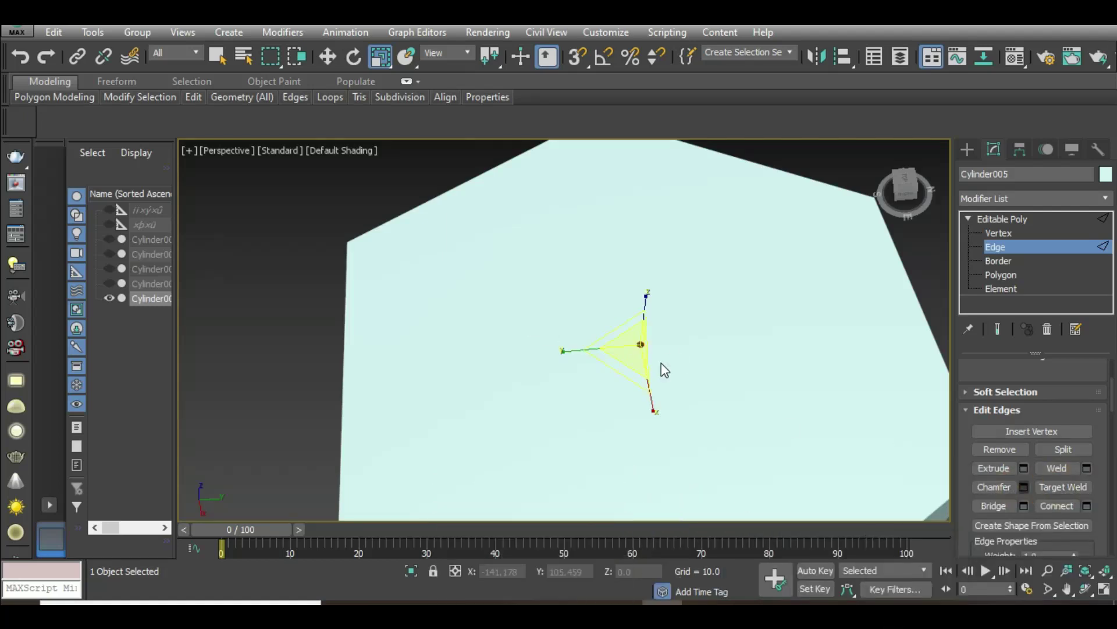
key("ctrl+shift+c")
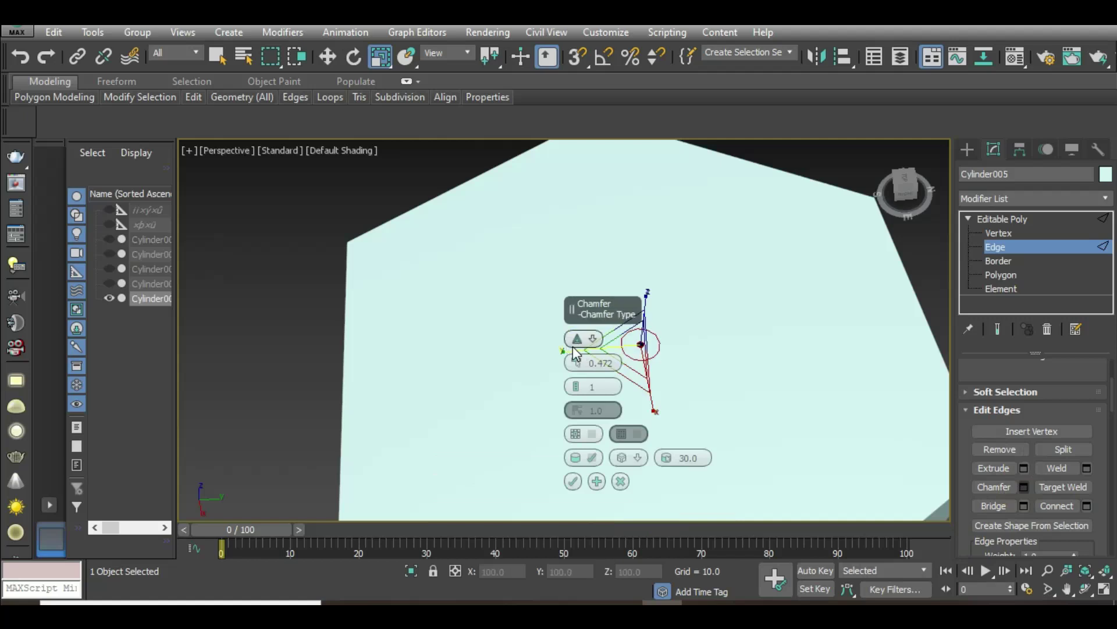
left_click_drag(580, 367, 578, 330)
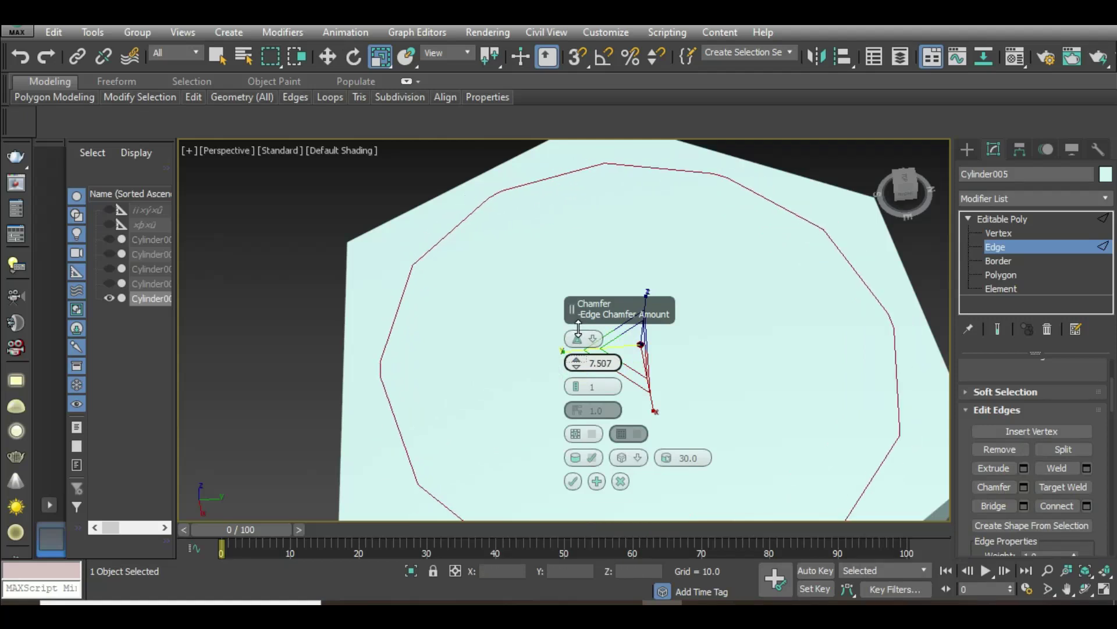
left_click(573, 482)
scroll(573, 403, "down", 5)
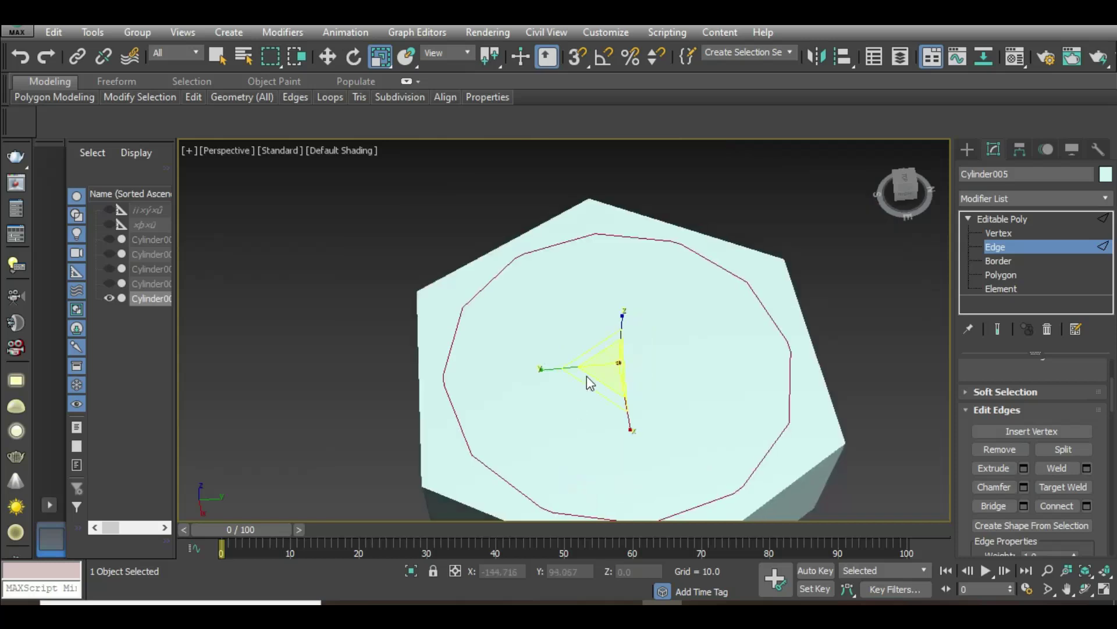
Delete the top-cap polygons inside the ring to open the hole.
middle_click_drag(586, 376, 593, 381, "alt")
right_click(561, 343)
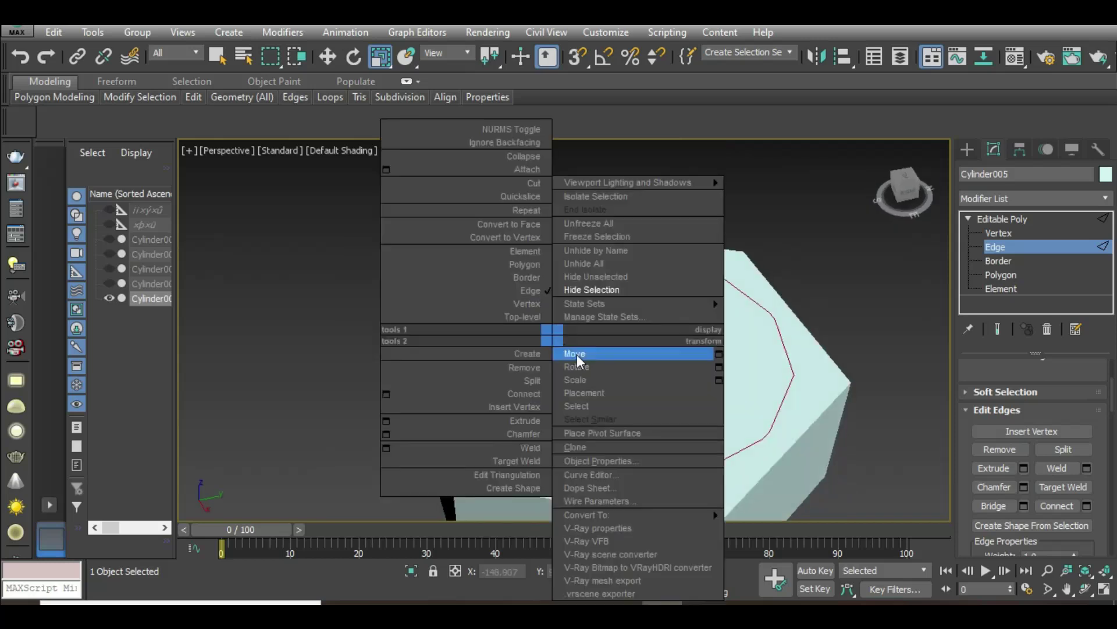
left_click(577, 355)
left_click(988, 275)
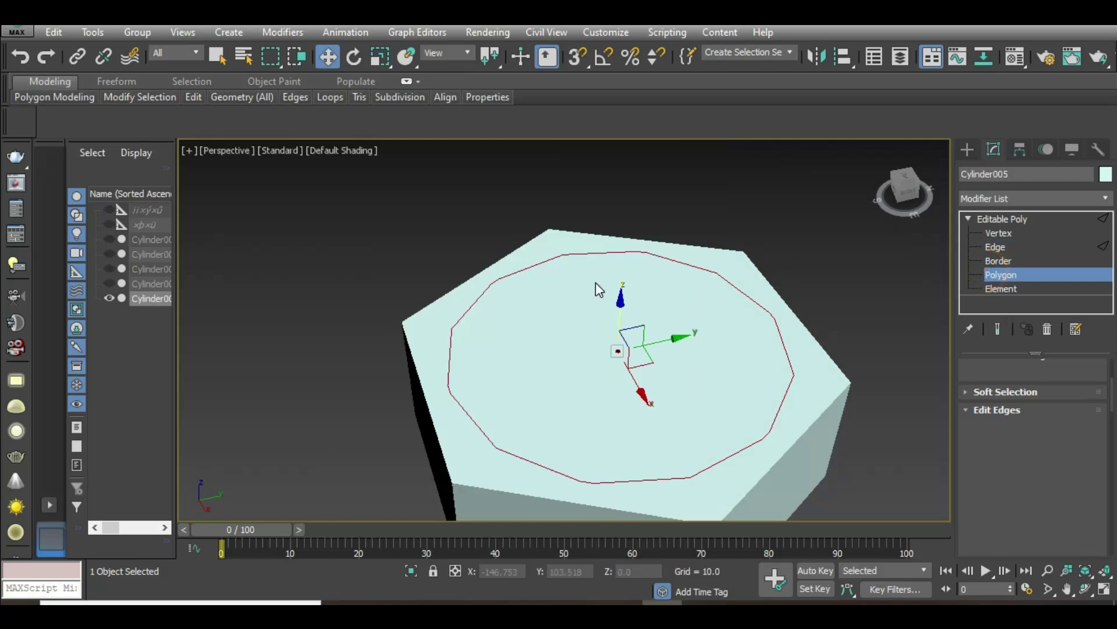
left_click(595, 281)
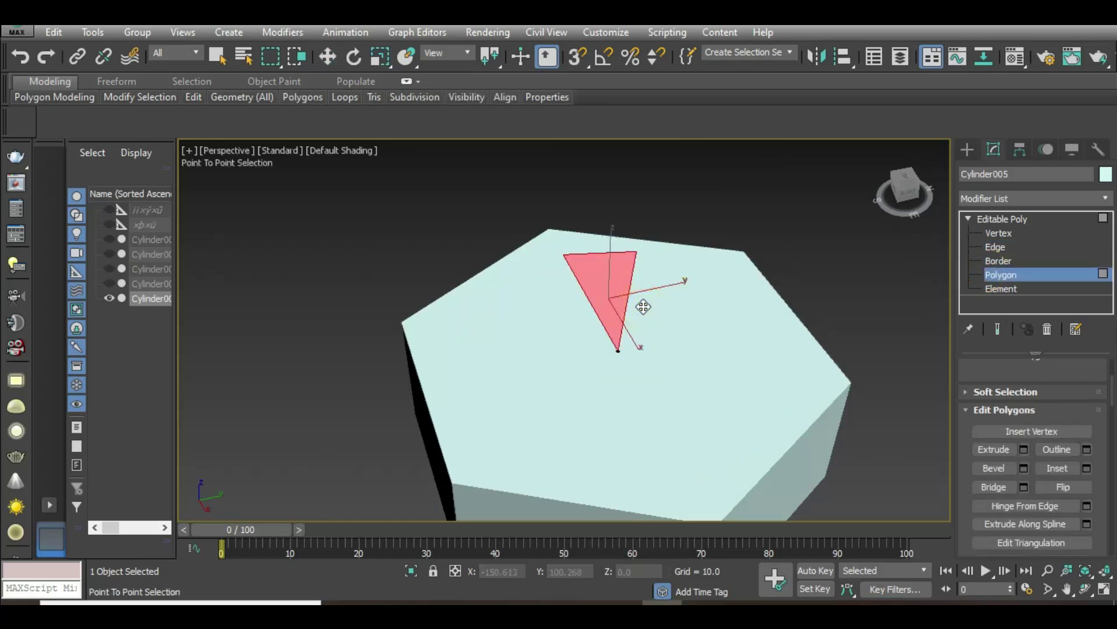
left_click(638, 272, "shift")
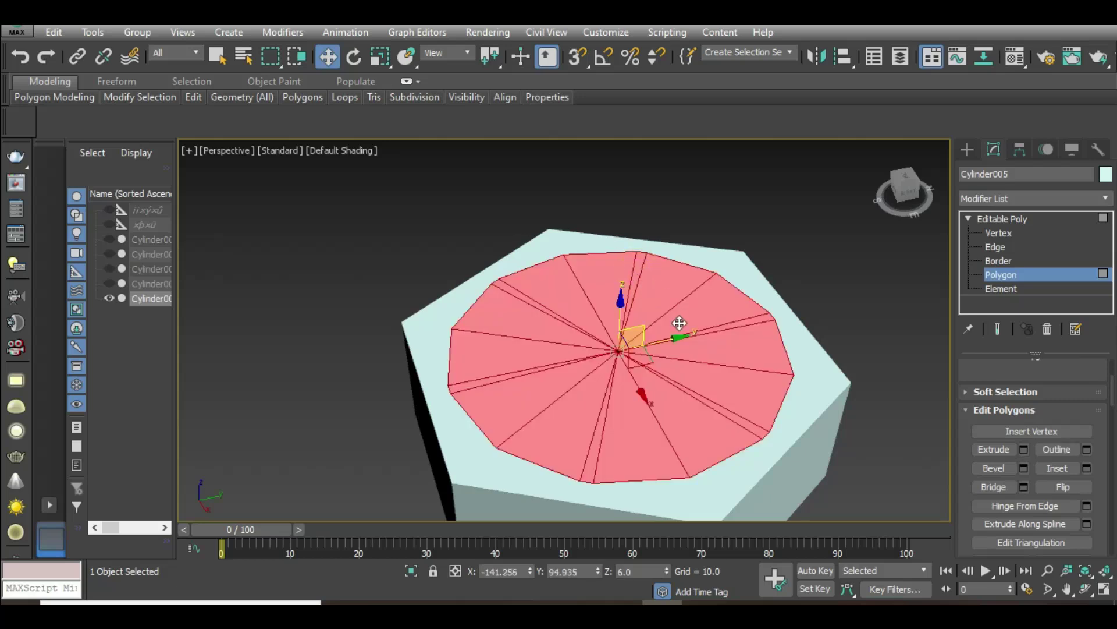
key("Delete")
Delete the matching bottom-cap polygons to complete the through-hole.
left_click(658, 383)
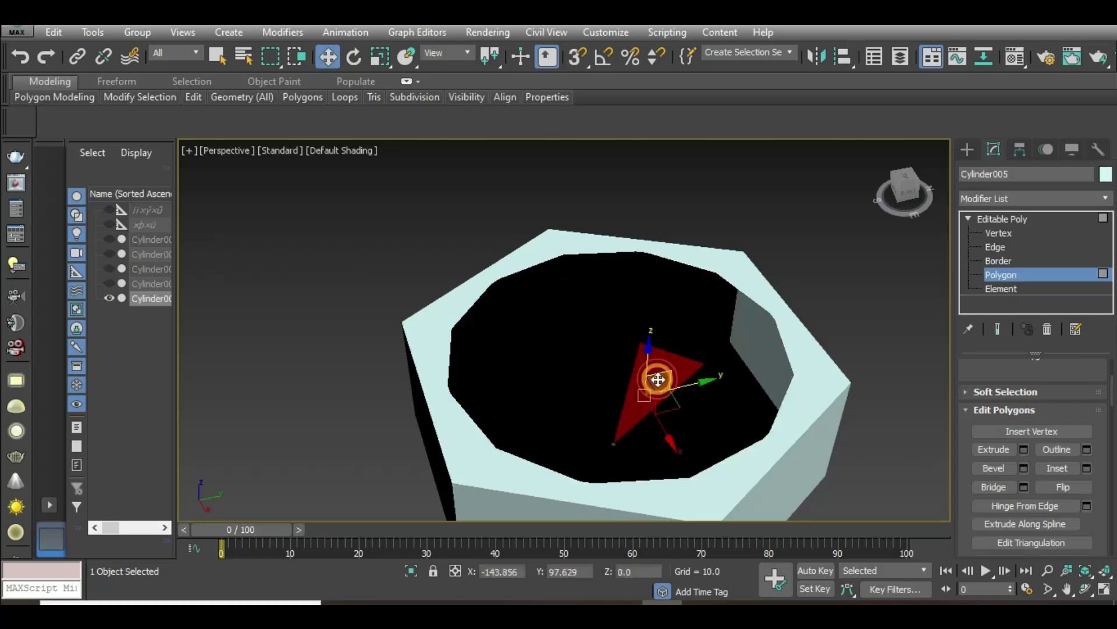
left_click(688, 401, "shift")
key("Delete")
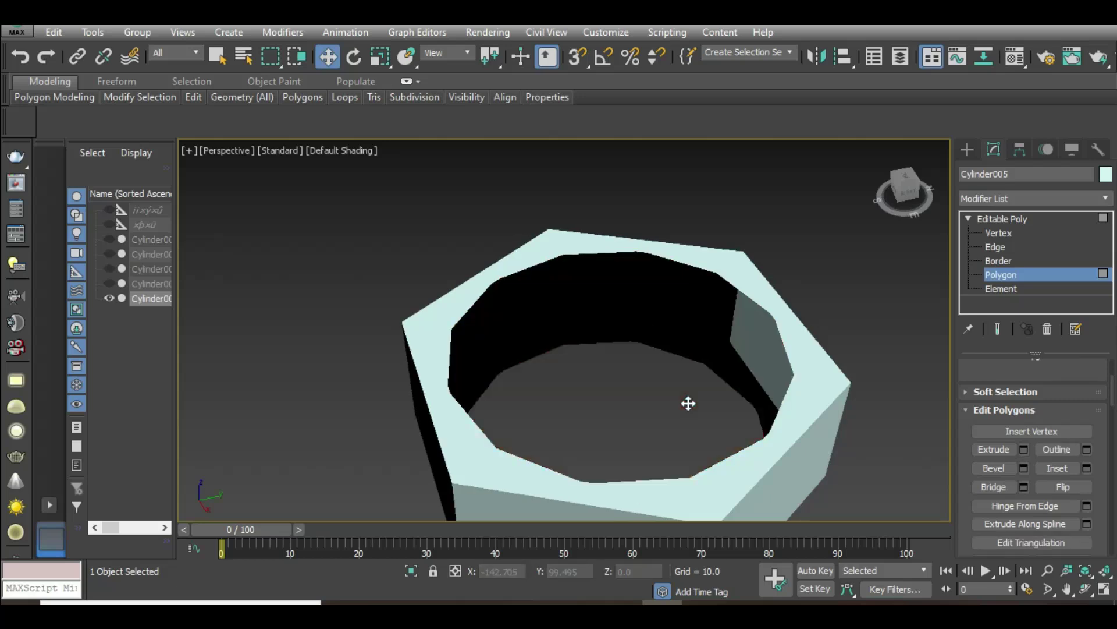
left_click(994, 246)
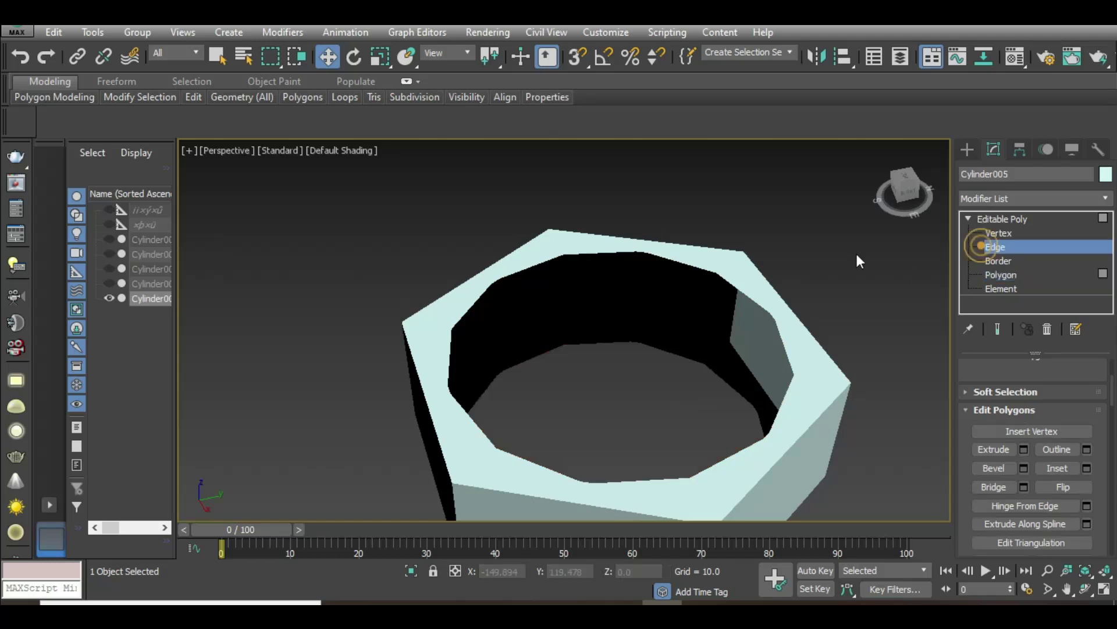
Select the top hexagon corner vertices at Vertex level.
double_click(683, 263)
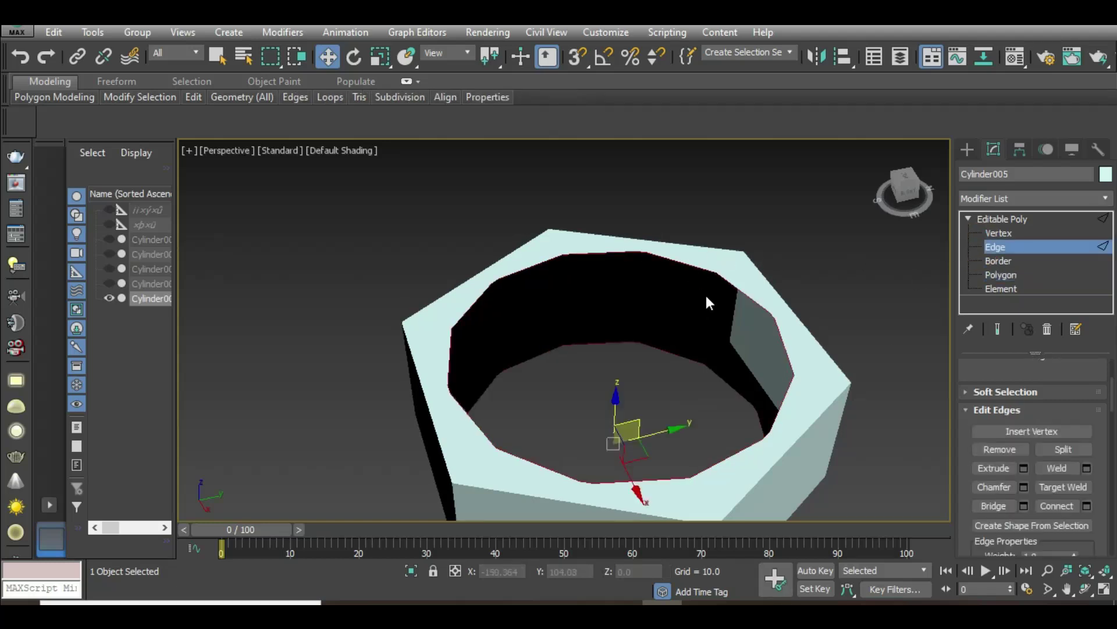
middle_click_drag(767, 441, 729, 419)
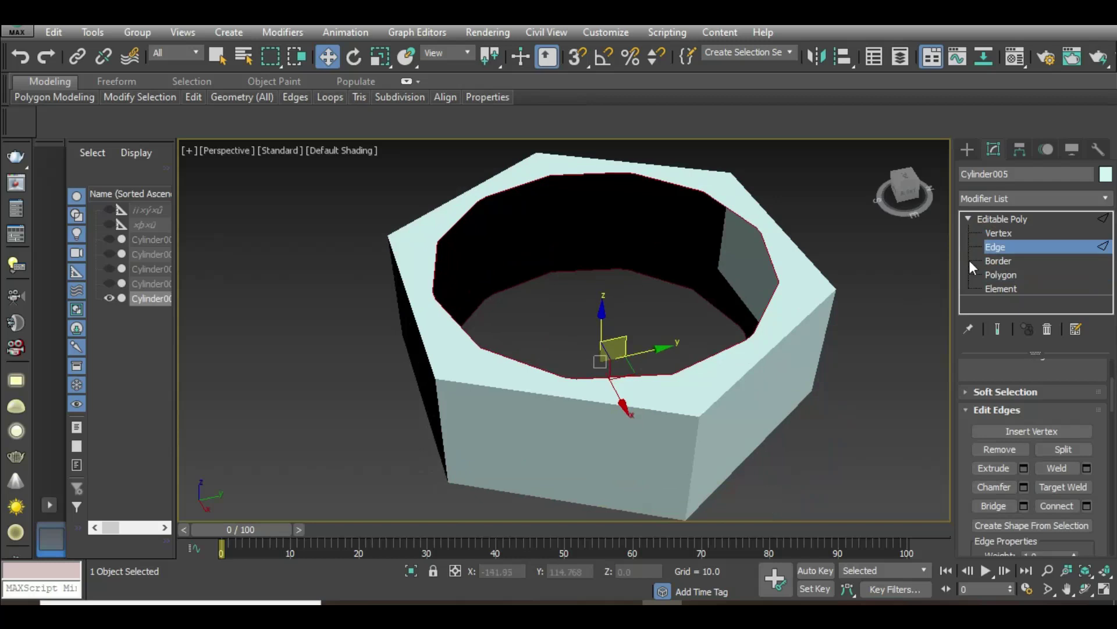
left_click(993, 233)
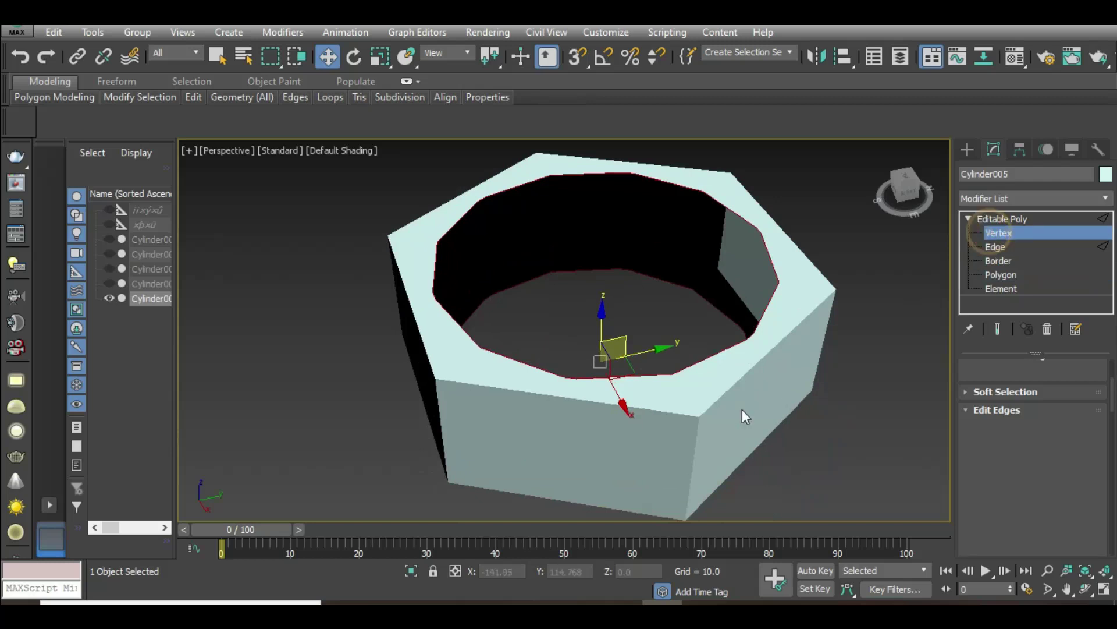
left_click(698, 416)
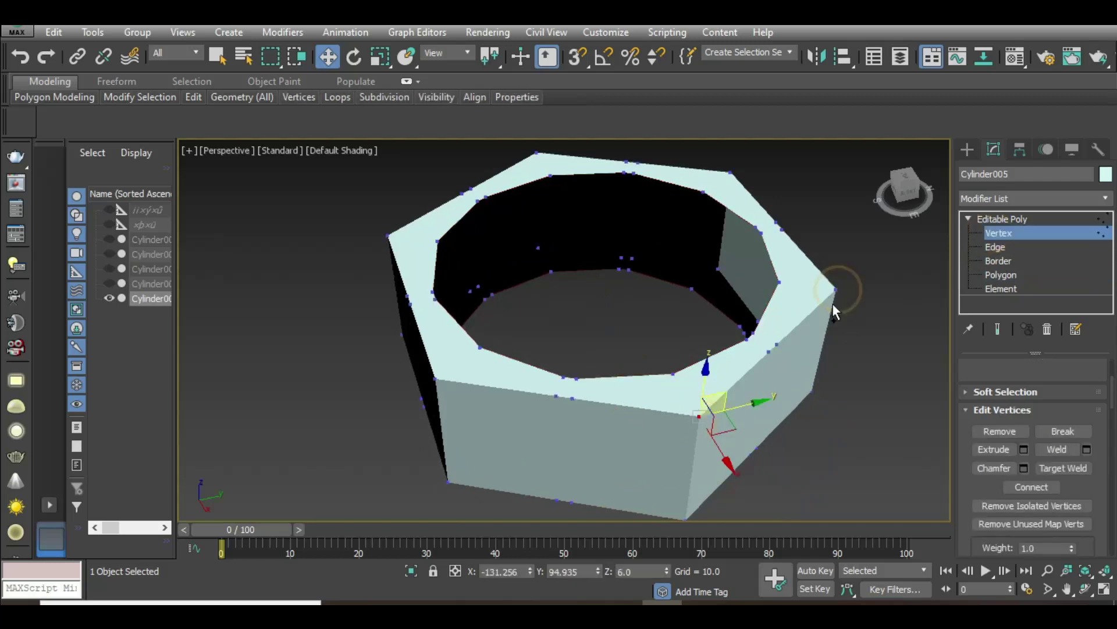
left_click(835, 292, "ctrl")
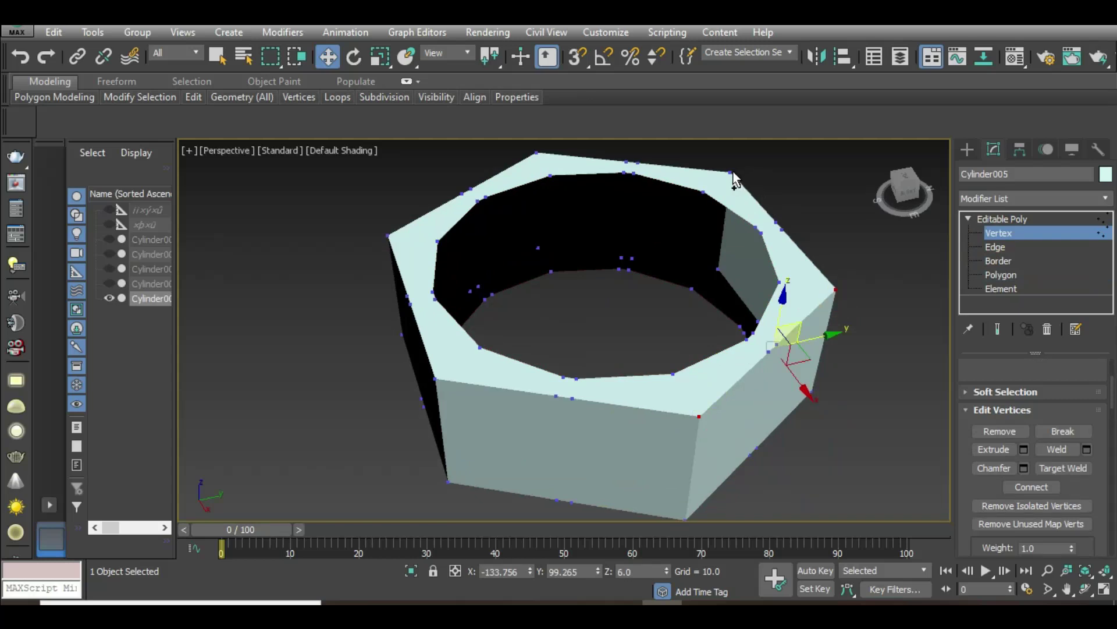
left_click(536, 155, "ctrl")
left_click(388, 237, "ctrl")
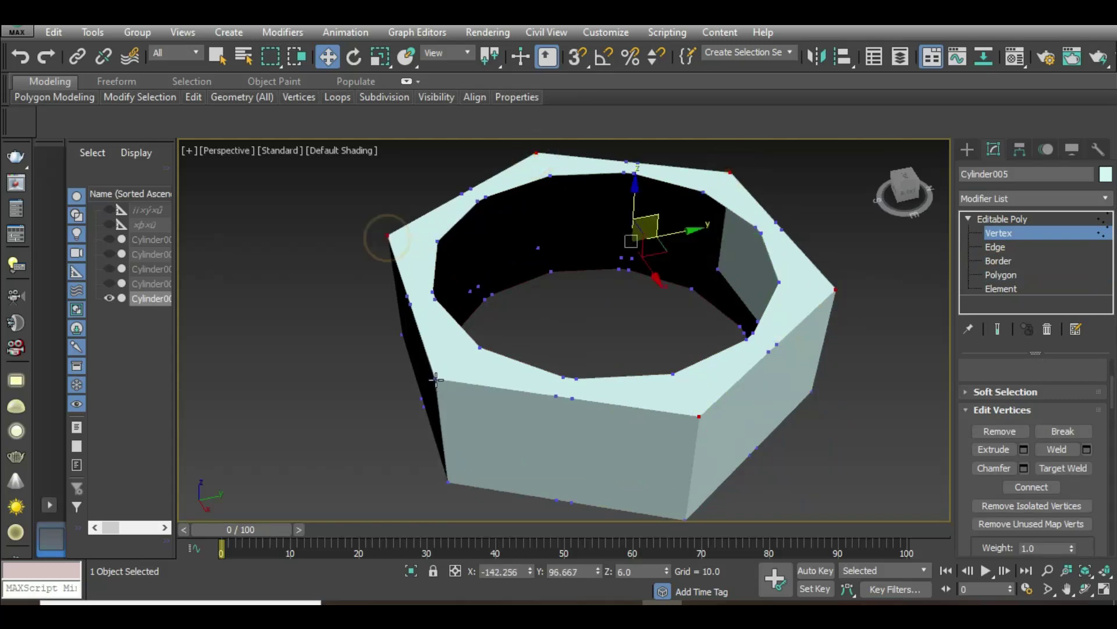
left_click(436, 379, "ctrl")
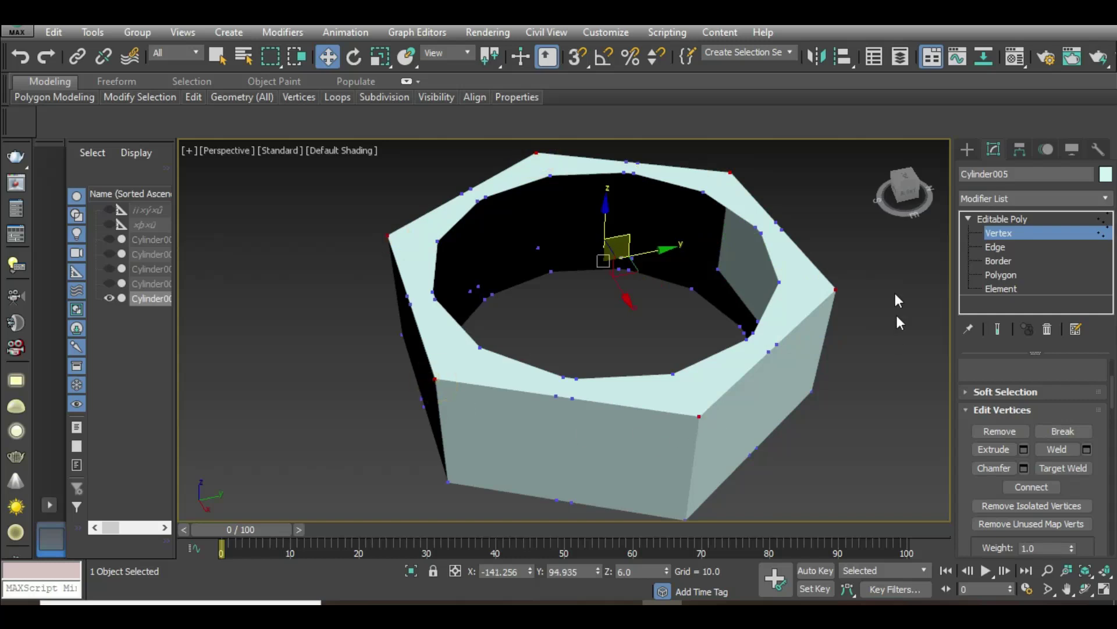
In Right view, raise the selected corner vertices slightly on Z.
left_click(910, 201)
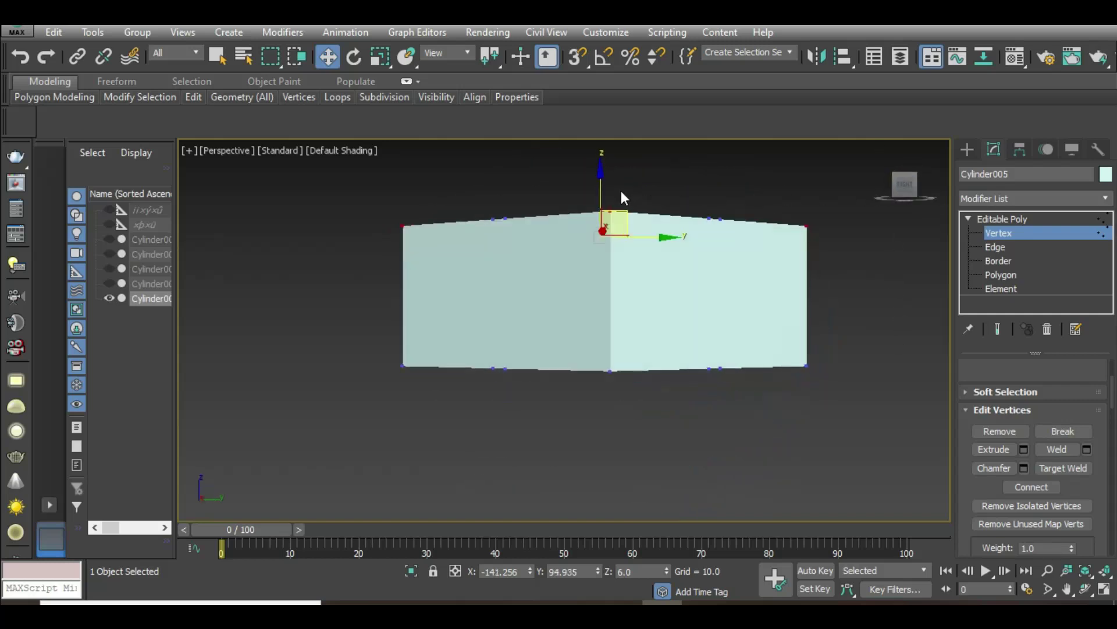
left_click_drag(596, 186, 598, 186)
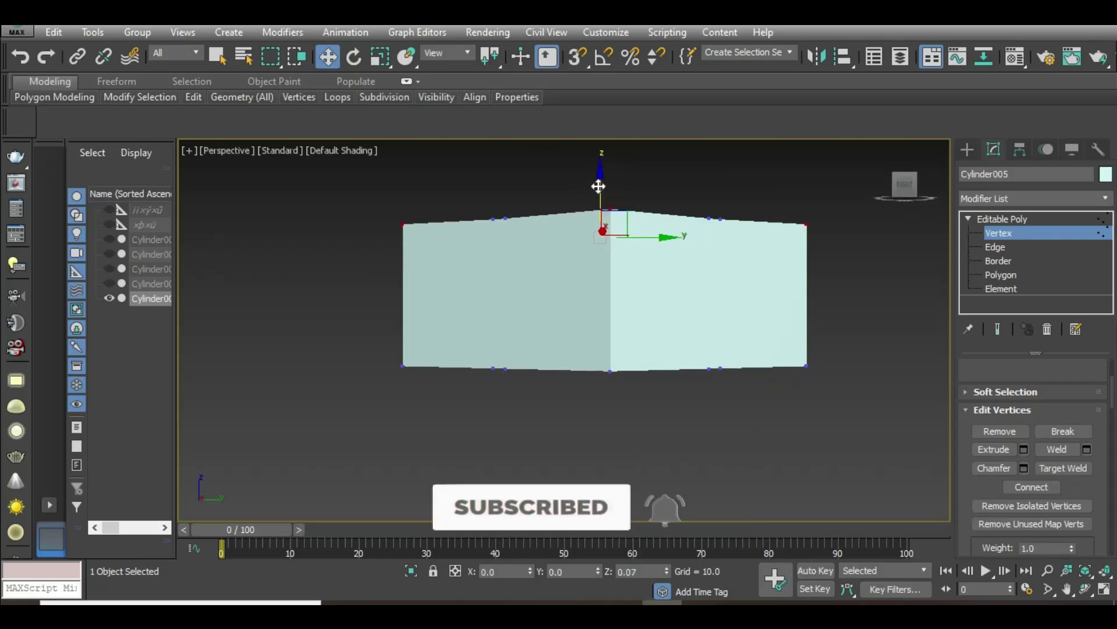
mouse_move(580, 375)
middle_mouse_down("alt")
mouse_move(618, 420)
mouse_move(661, 424)
middle_mouse_up("alt")
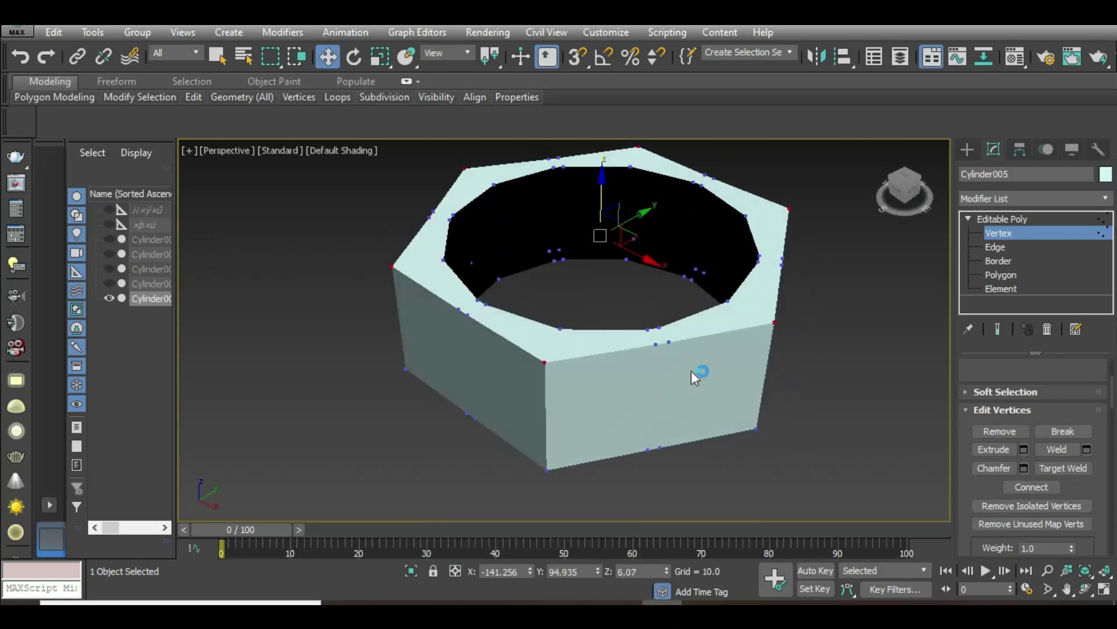
left_click(987, 249)
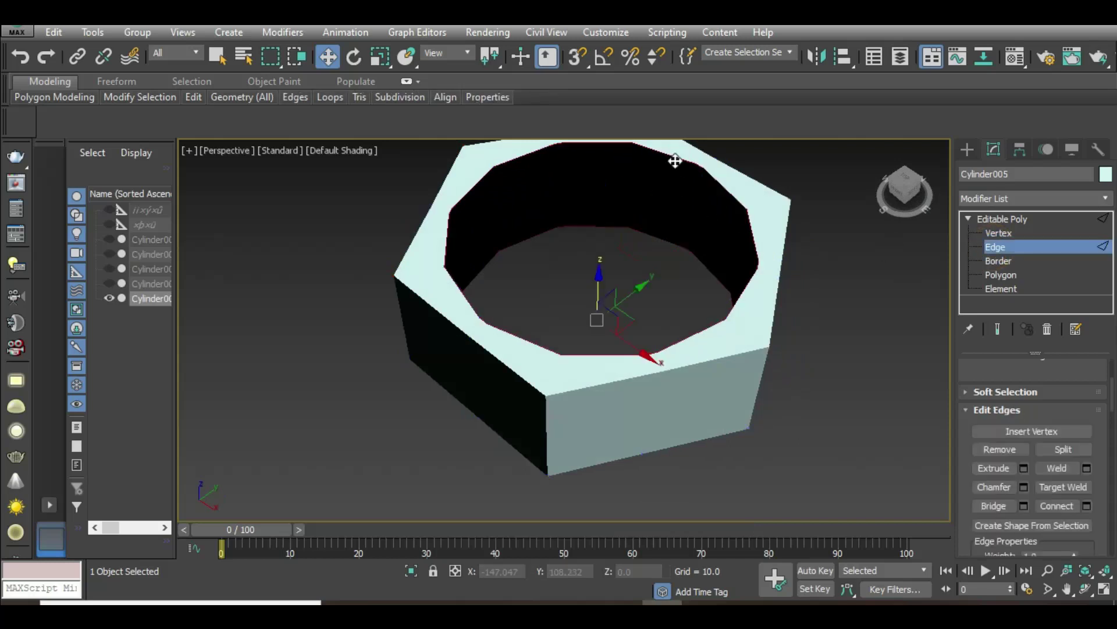
Select the inner edge loop around the top rim of the nut's hole.
scroll(654, 217, "up", 5)
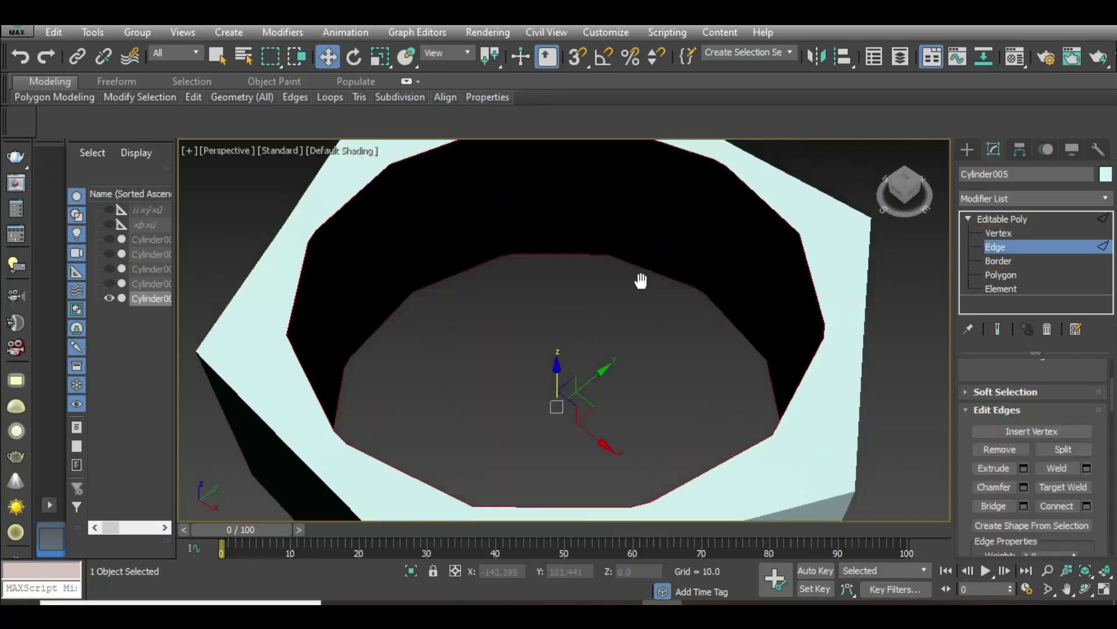
double_click(702, 160)
scroll(660, 302, "down", 5)
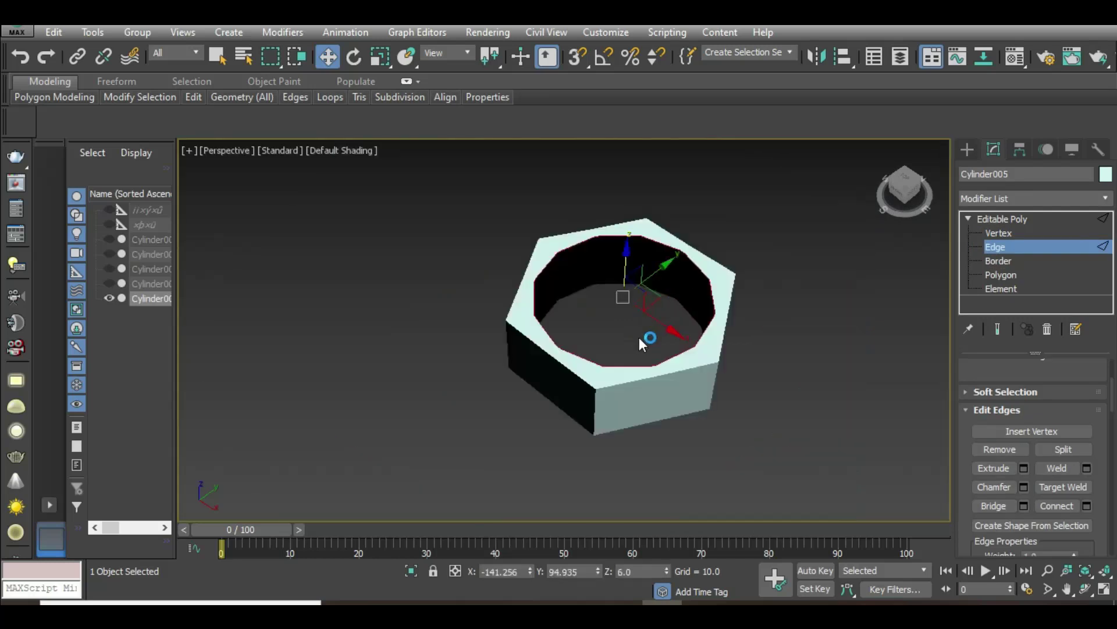
mouse_move(618, 325)
middle_mouse_down("alt")
mouse_move(613, 310)
mouse_move(626, 444)
mouse_move(637, 330)
middle_mouse_up("alt")
right_click(629, 312)
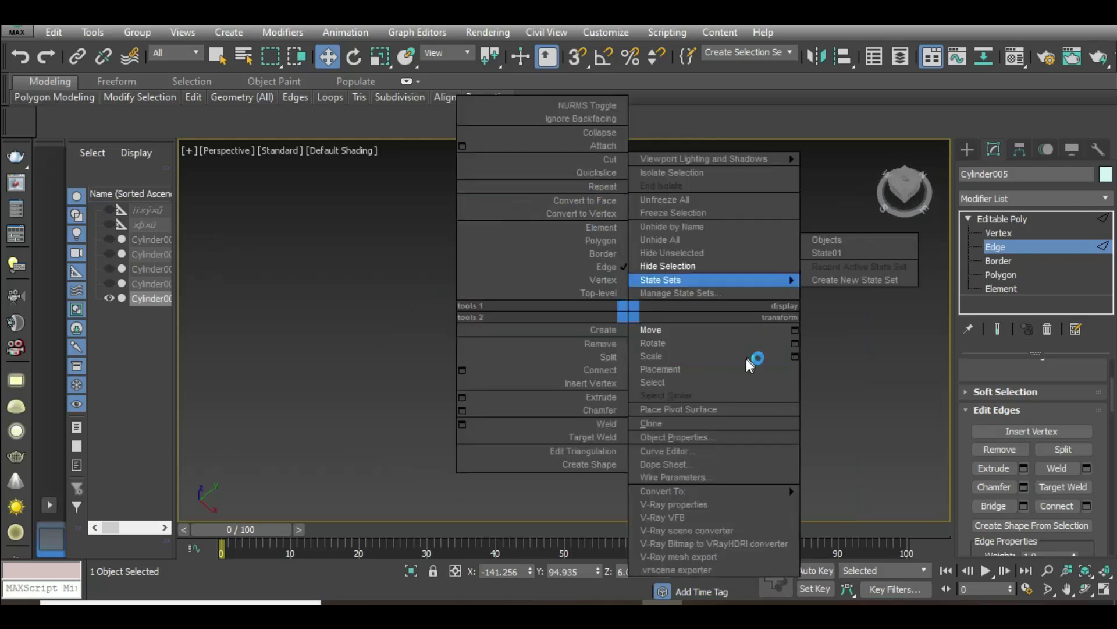
left_click(685, 354)
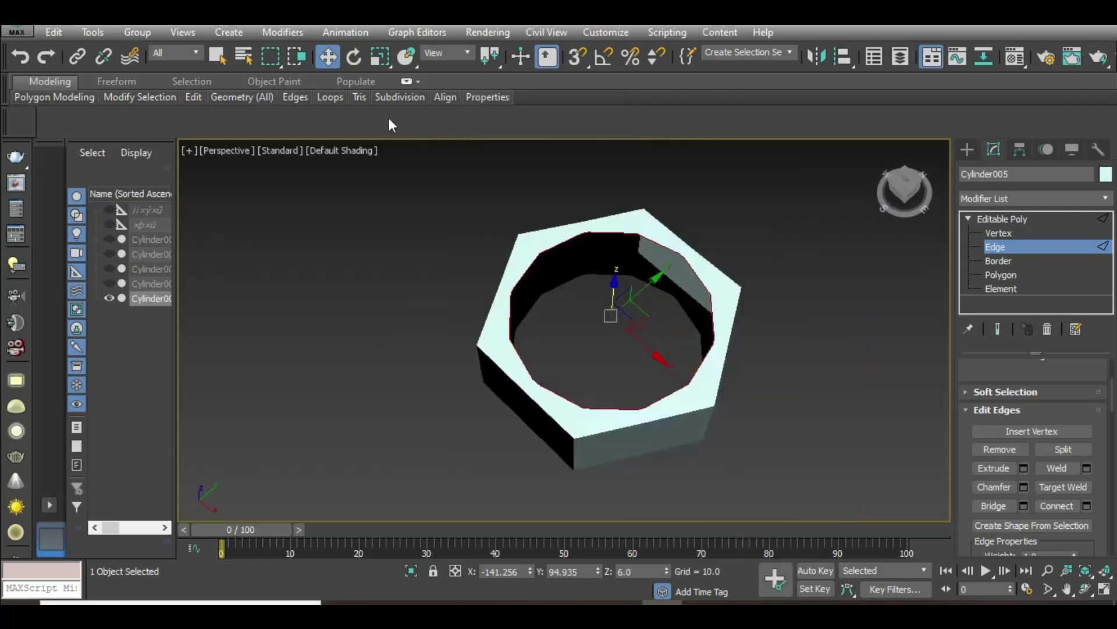
Uniformly scale the hole's top rim loop inward, then adjust it back to size.
left_click(382, 59)
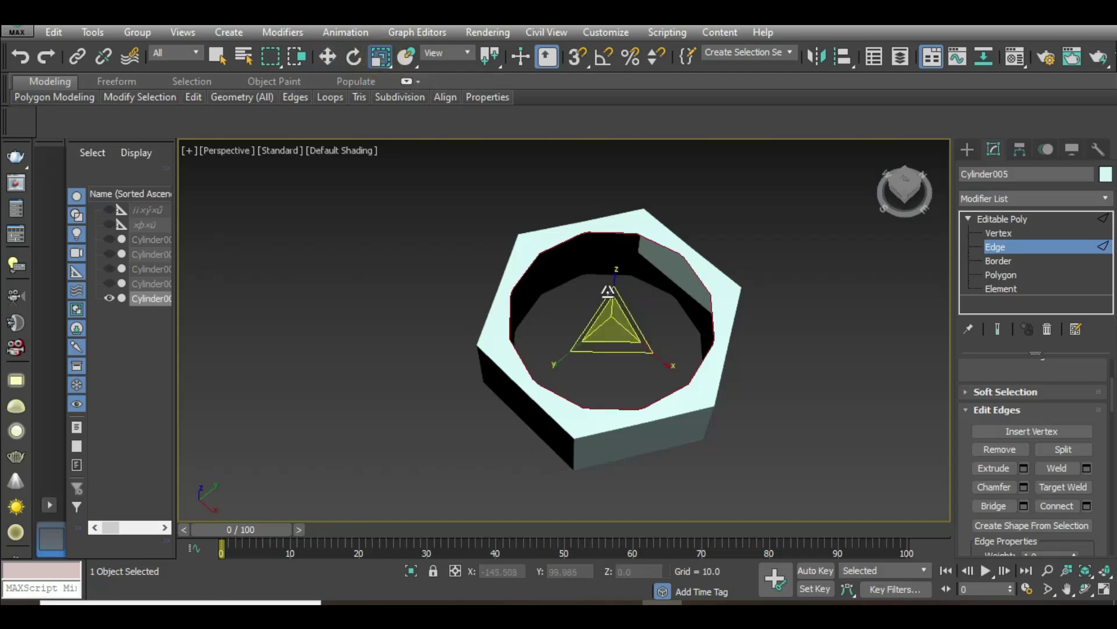
left_click_drag(614, 320, 619, 339)
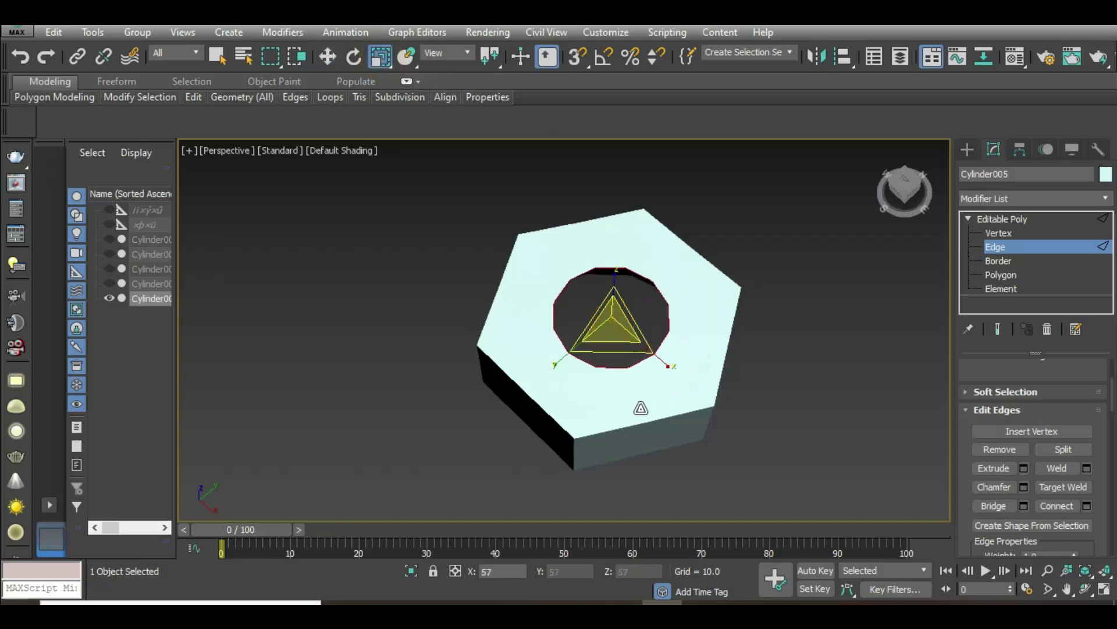
left_click_drag(619, 339, 626, 358)
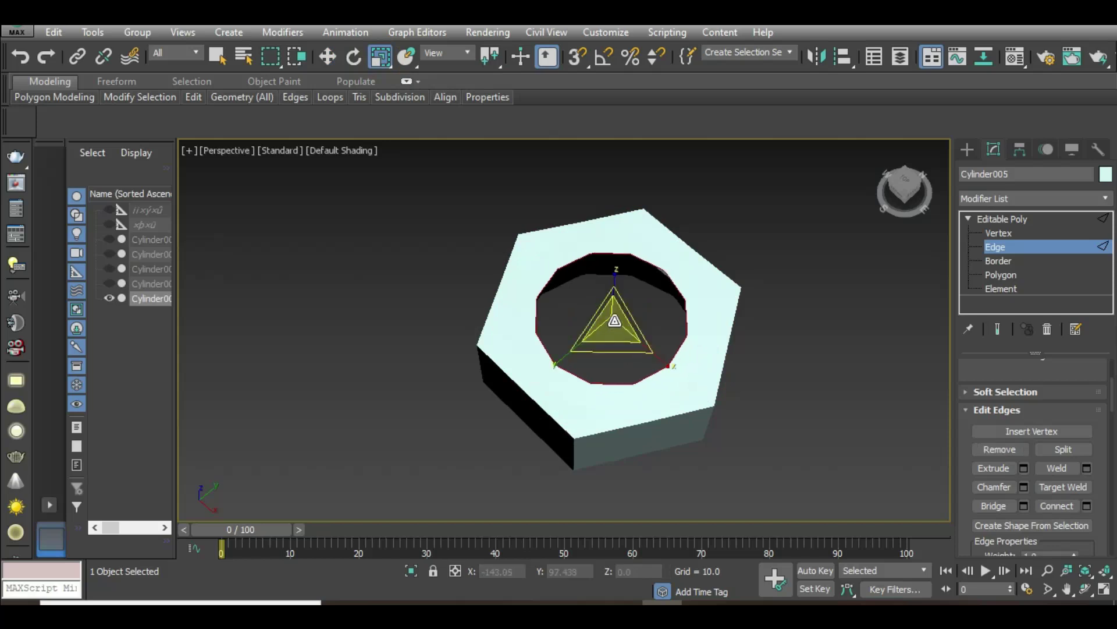
mouse_move(614, 320)
left_mouse_down()
mouse_move(616, 294)
mouse_move(622, 318)
left_mouse_up()
Orbit down and square the view onto the nut's Right side.
middle_click_drag(620, 346, 628, 315, "alt")
scroll(618, 348, "up", 3)
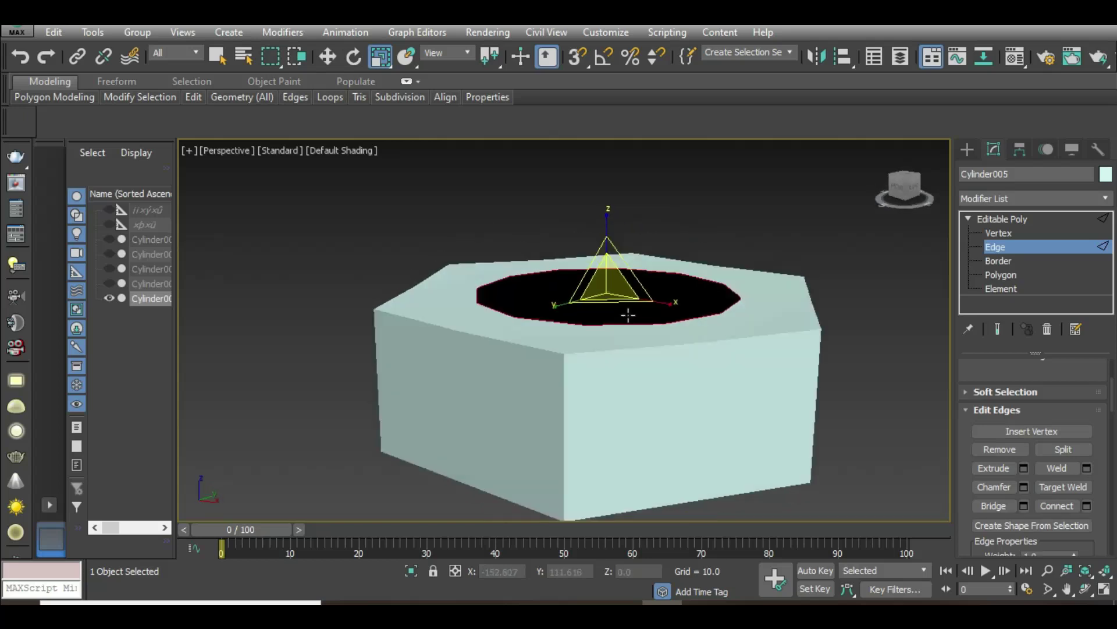
left_click_drag(907, 192, 914, 194)
left_click(916, 187)
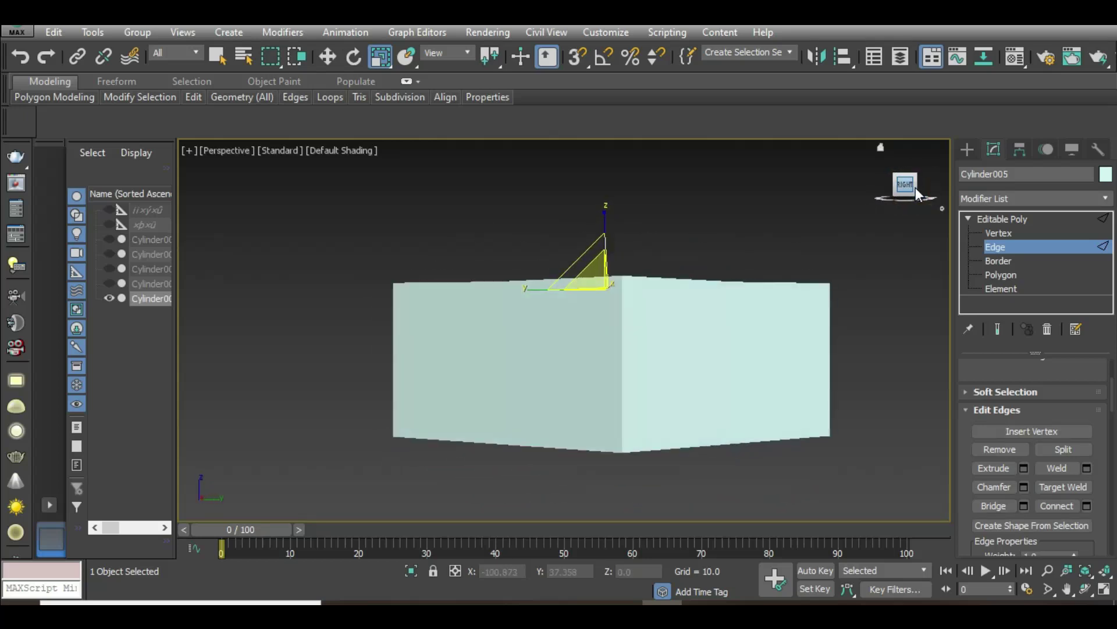
In wireframe, move the rim loop about 6 units down along Z to the nut's bottom.
key("F3")
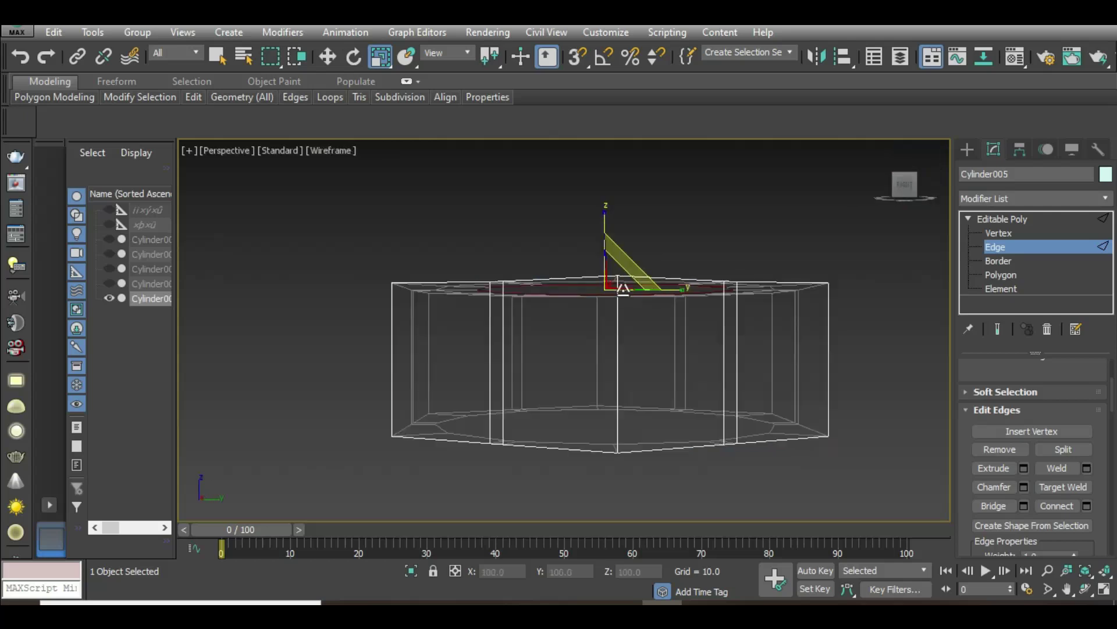
key("w")
right_click(653, 277)
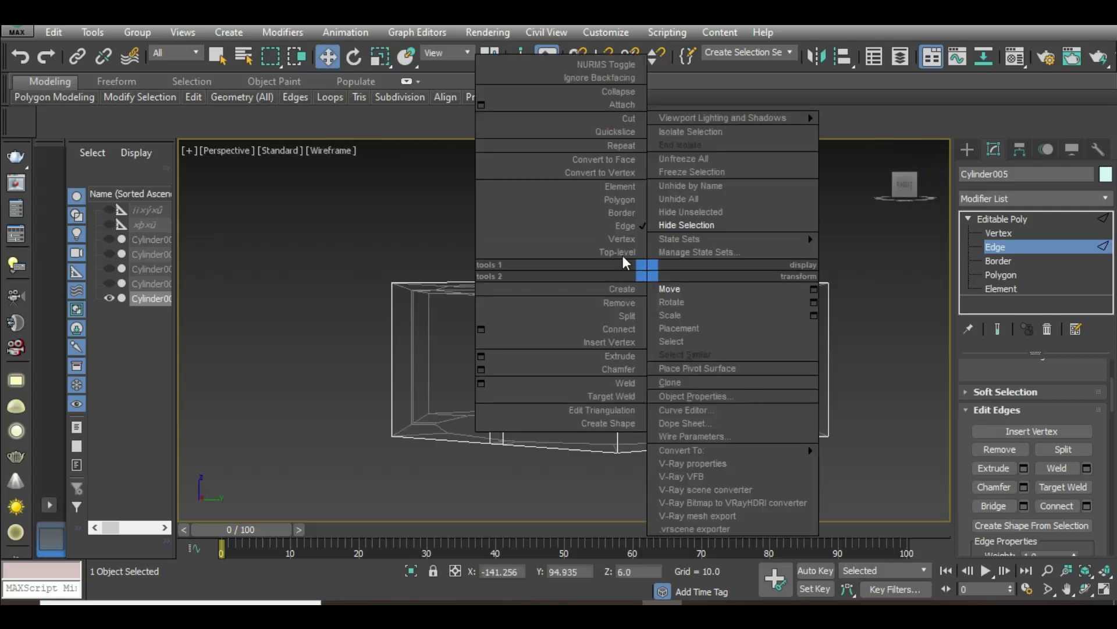
left_click(669, 283)
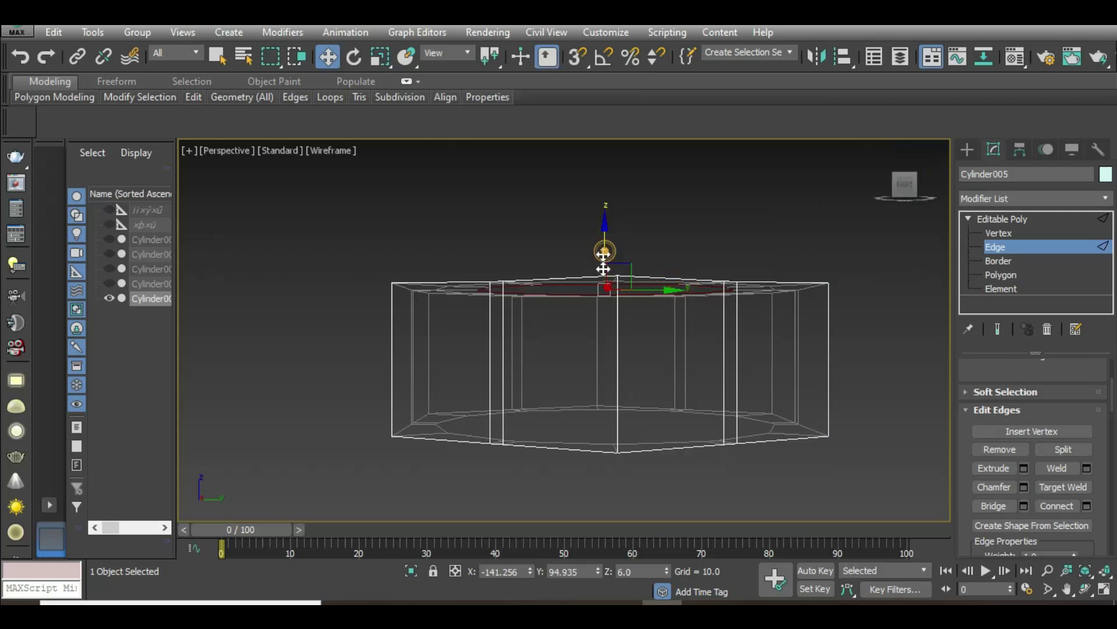
left_click_drag(603, 254, 597, 384, "shift")
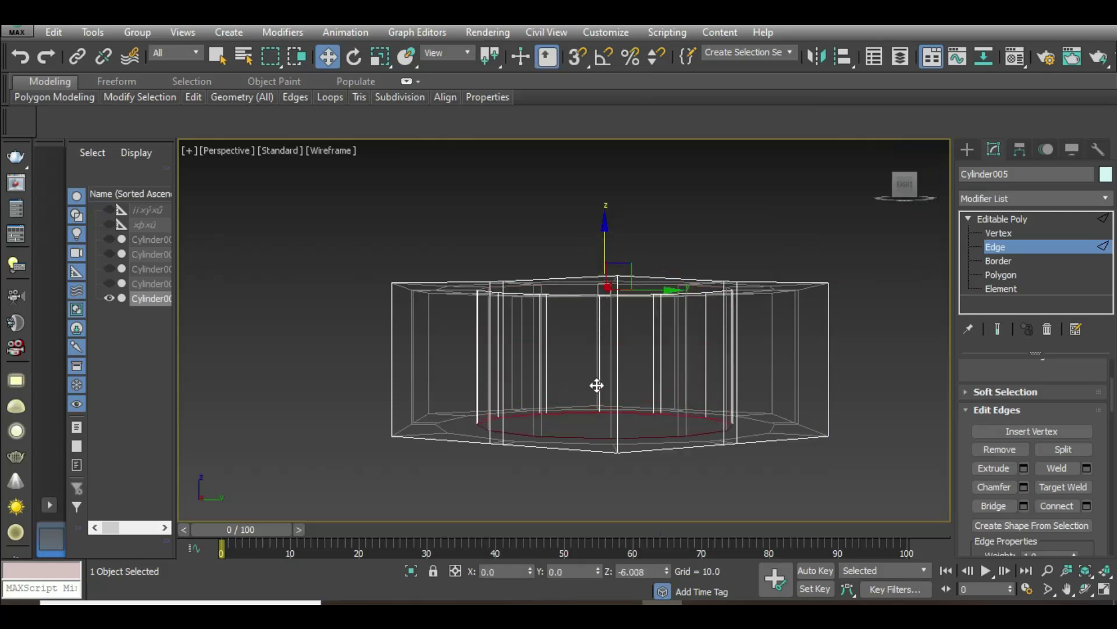
left_click_drag(597, 385, 597, 389, "shift")
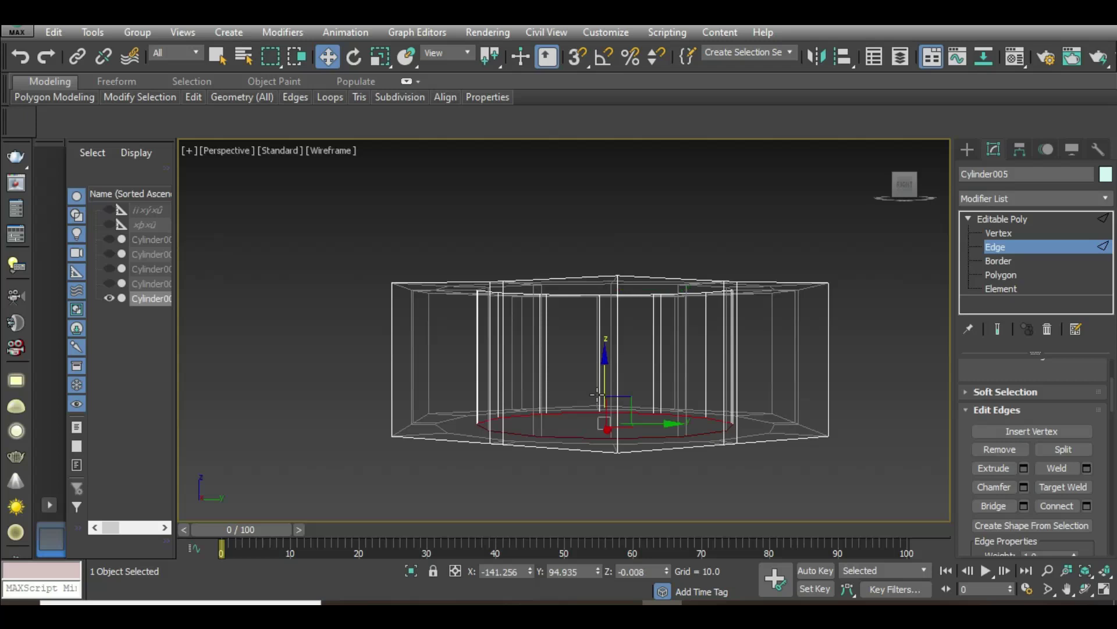
key("F3")
middle_click_drag(642, 416, 647, 358, "alt")
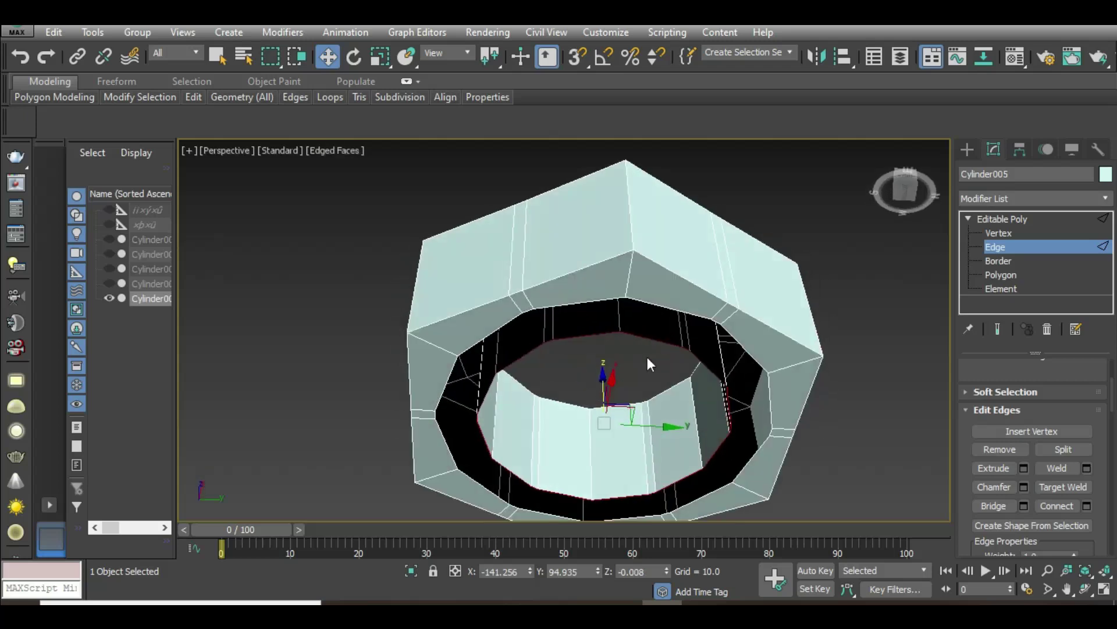
Bridge the lowered rim loop to the hole wall and check the result from the side.
scroll(665, 321, "up", 3)
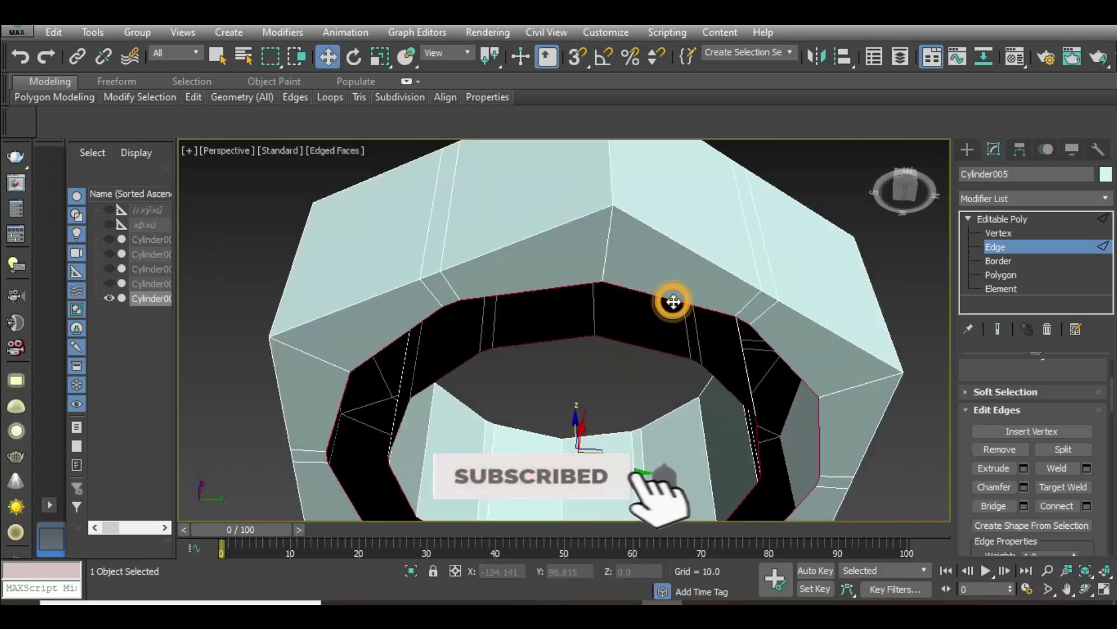
scroll(670, 300, "down", 3)
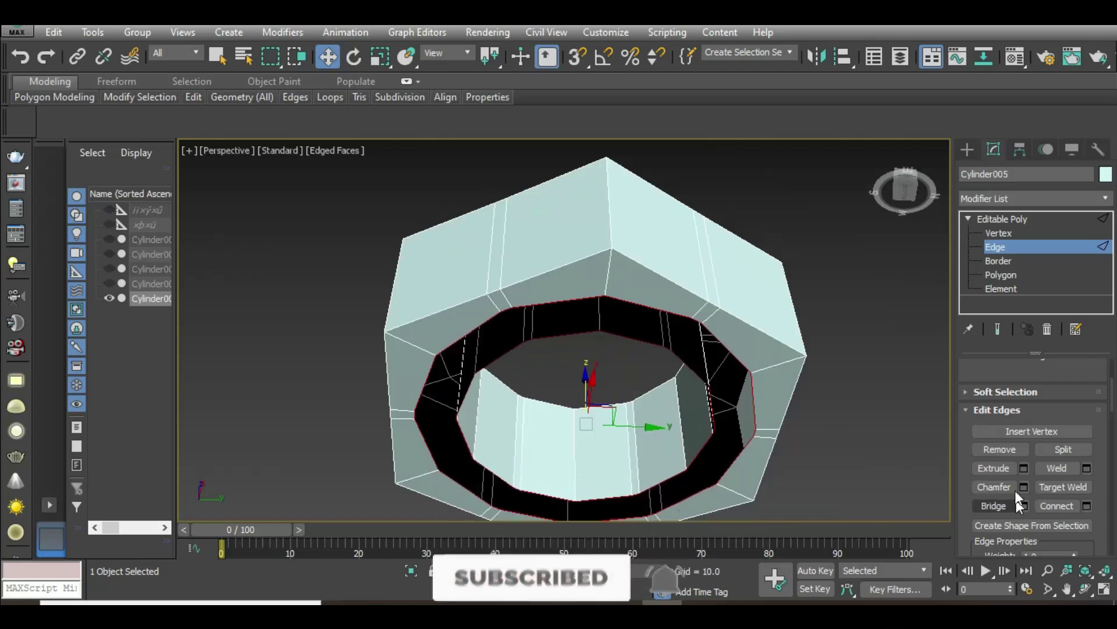
left_click(996, 508)
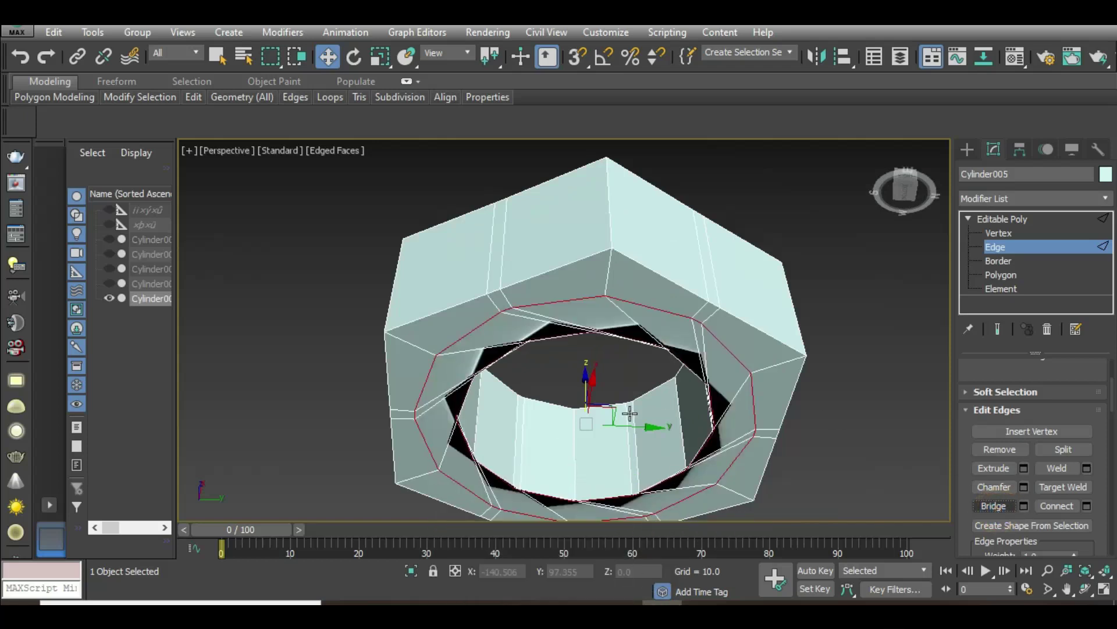
middle_click_drag(564, 372, 575, 475, "alt")
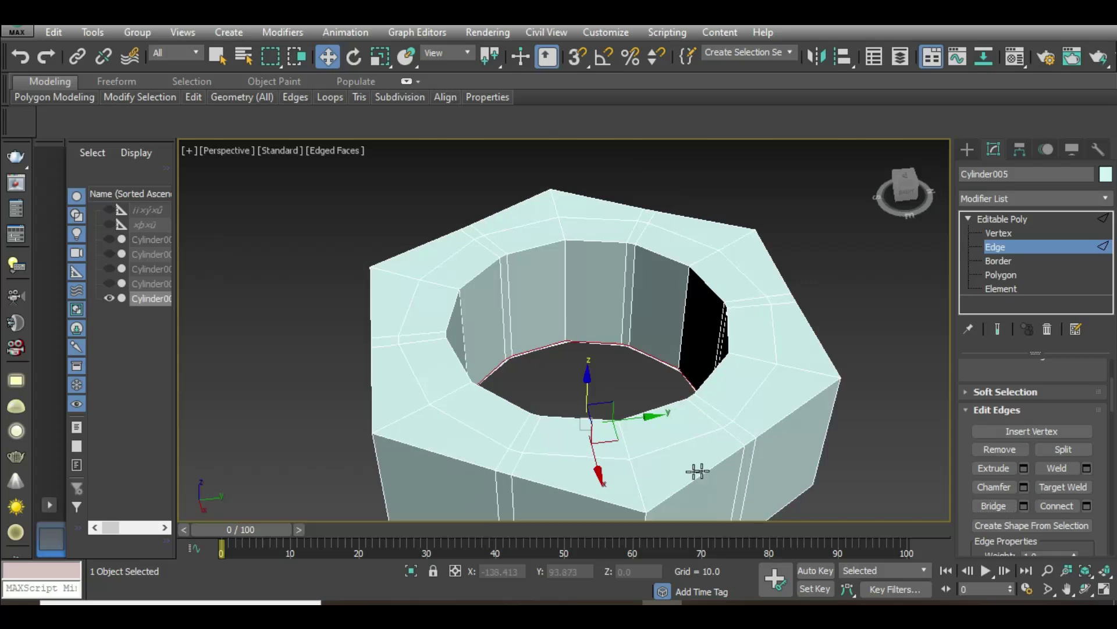
middle_click_drag(663, 434, 849, 292, "alt")
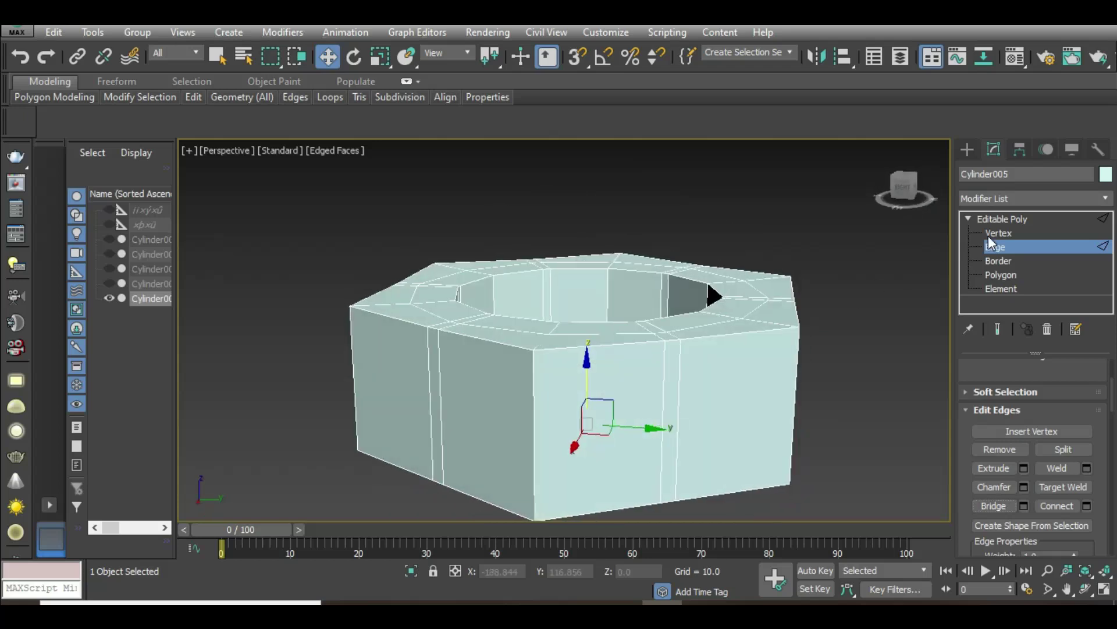
left_click(666, 402)
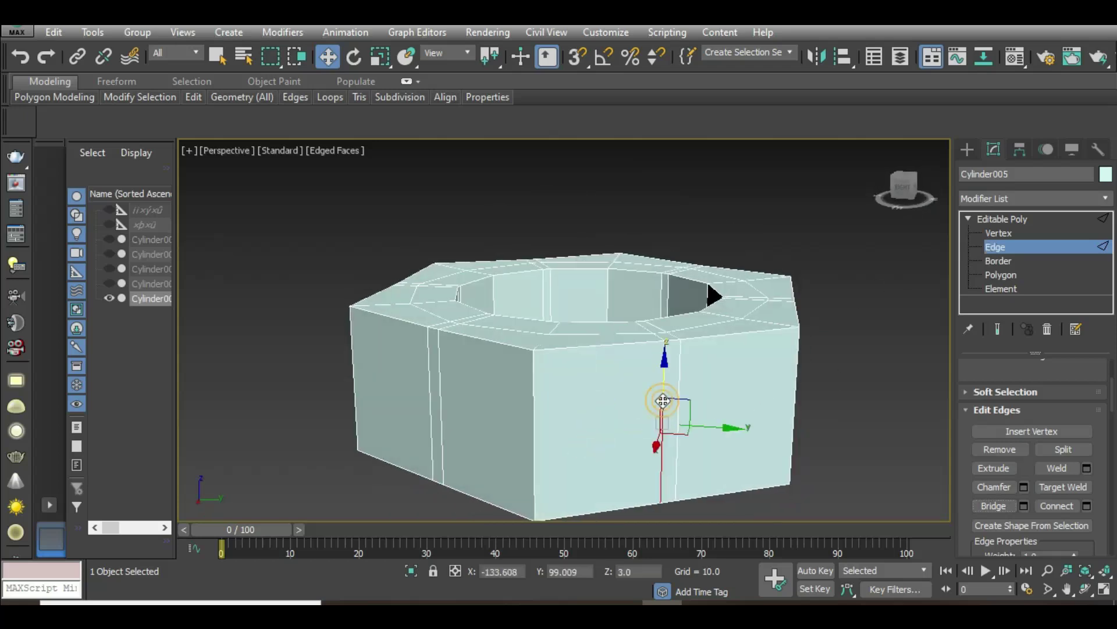
Ring the outer vertical edges and Connect them with Segments 2 and Pinch 96.
scroll(989, 419, "up", 3)
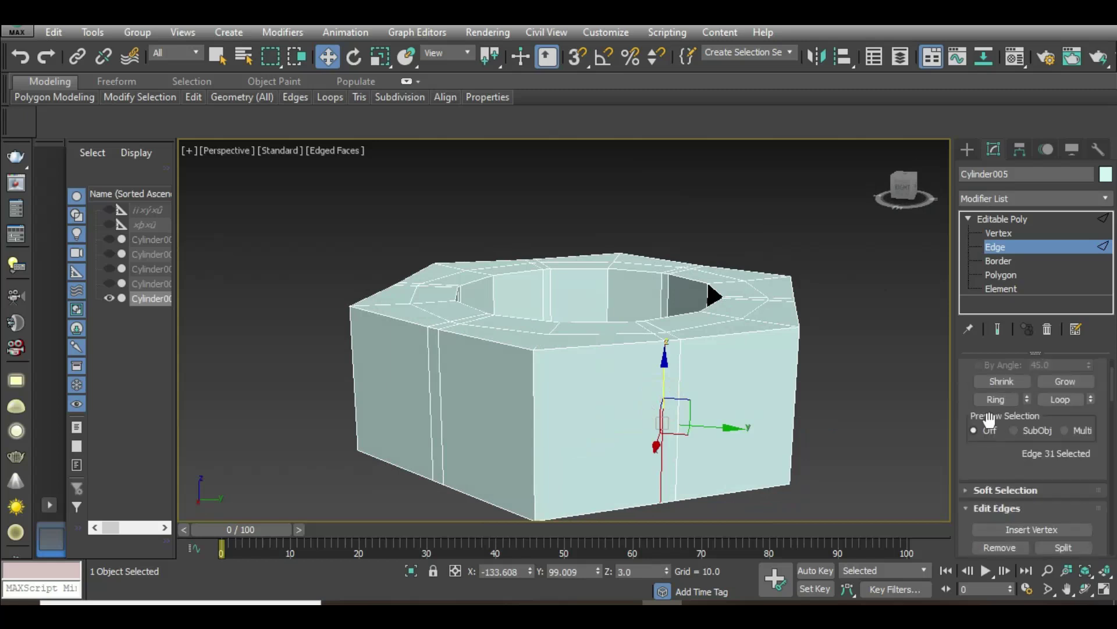
left_click(994, 397)
scroll(1071, 480, "down", 3)
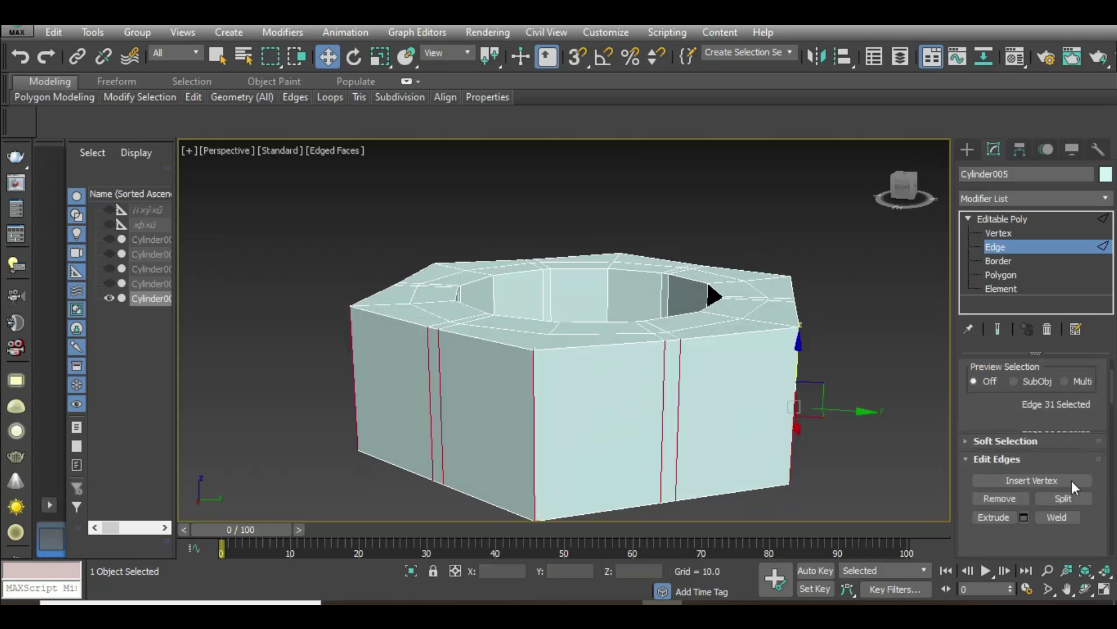
left_click(1086, 506)
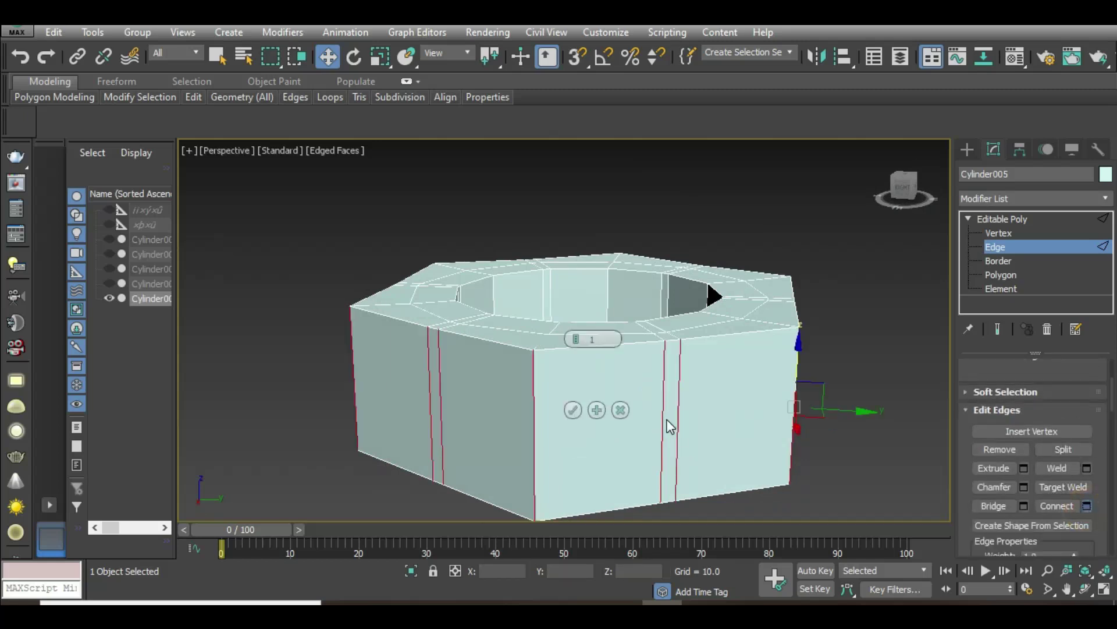
left_click_drag(578, 337, 578, 332)
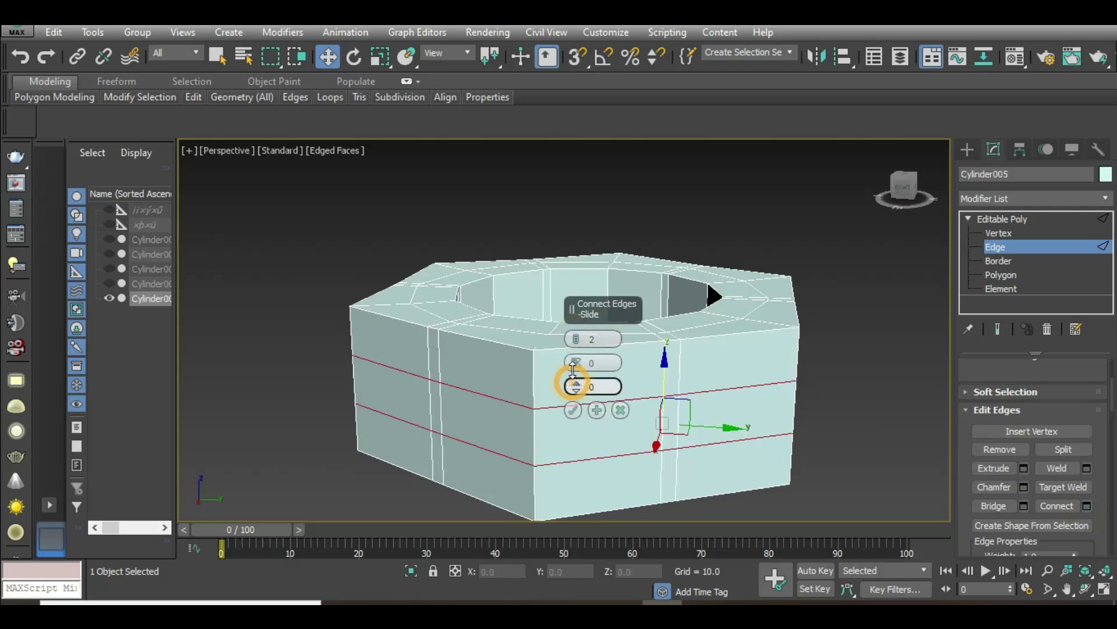
left_click_drag(575, 355, 542, 42)
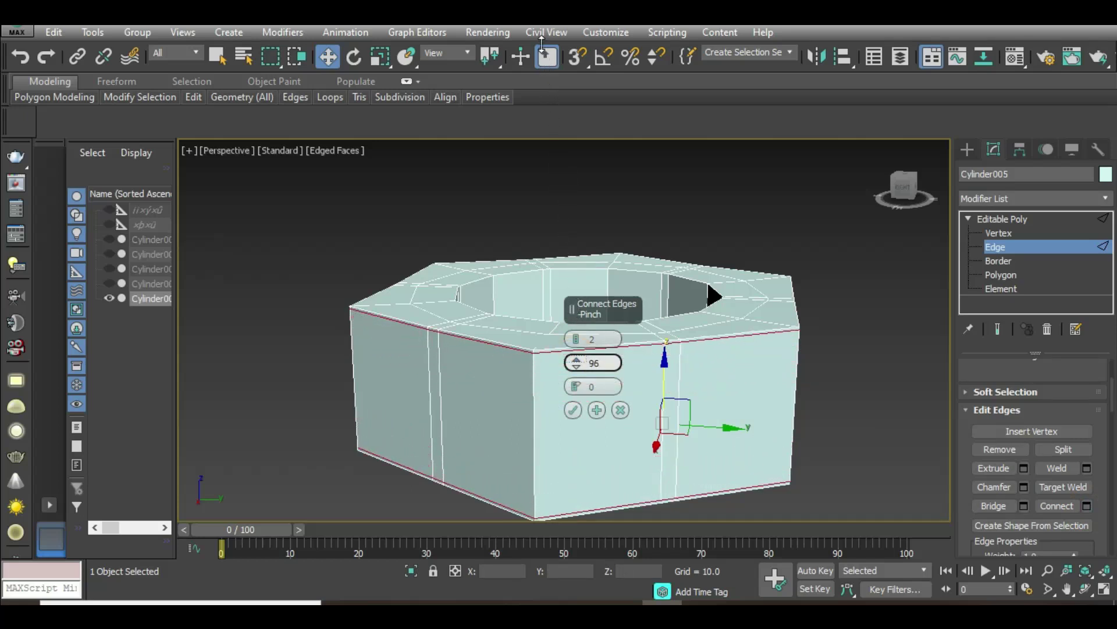
left_click(573, 409)
mouse_move(578, 412)
middle_mouse_down("alt")
mouse_move(592, 452)
mouse_move(691, 409)
middle_mouse_up("alt")
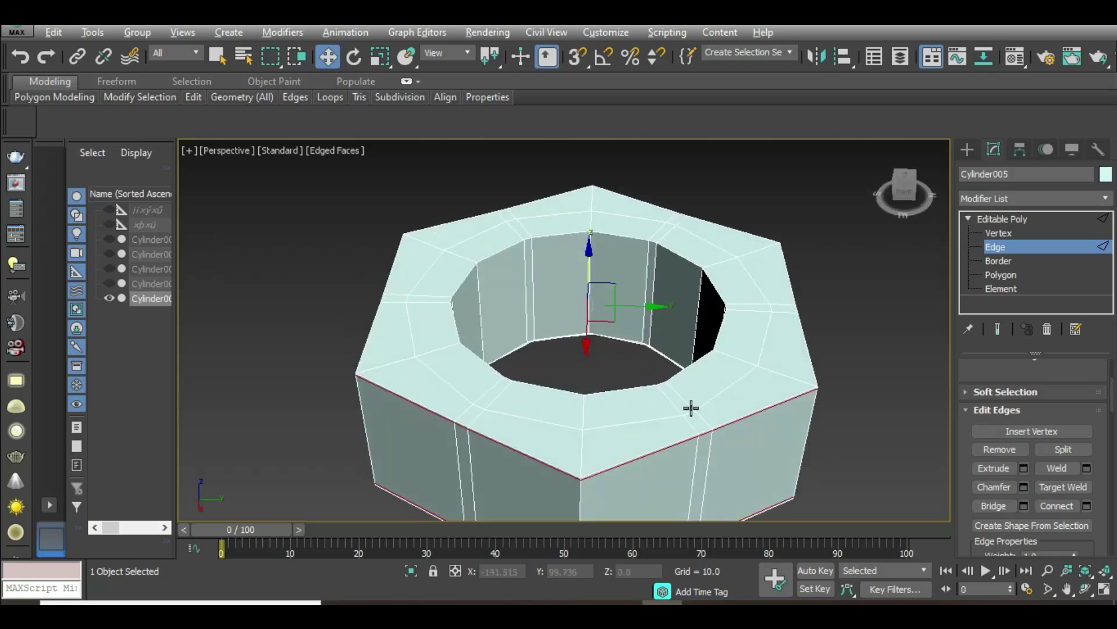
left_click(672, 400)
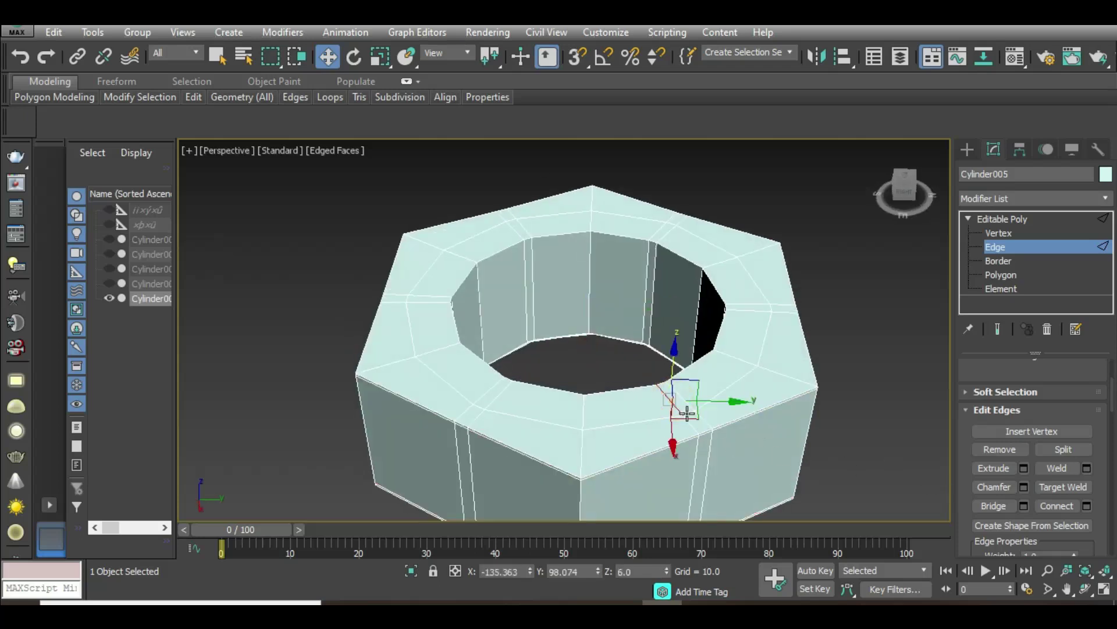